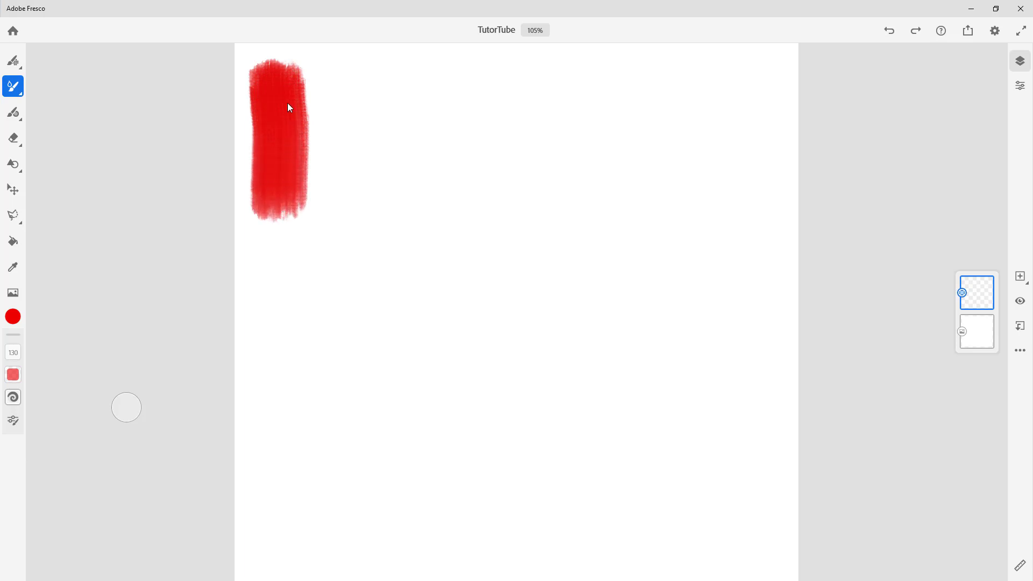
Extend the red oil-paint stroke rightward into a 'P' shape and bring up the Oil live brushes.
{"action": "left_click_drag", "start_coordinate": [343, 96], "coordinate": [309, 97]}
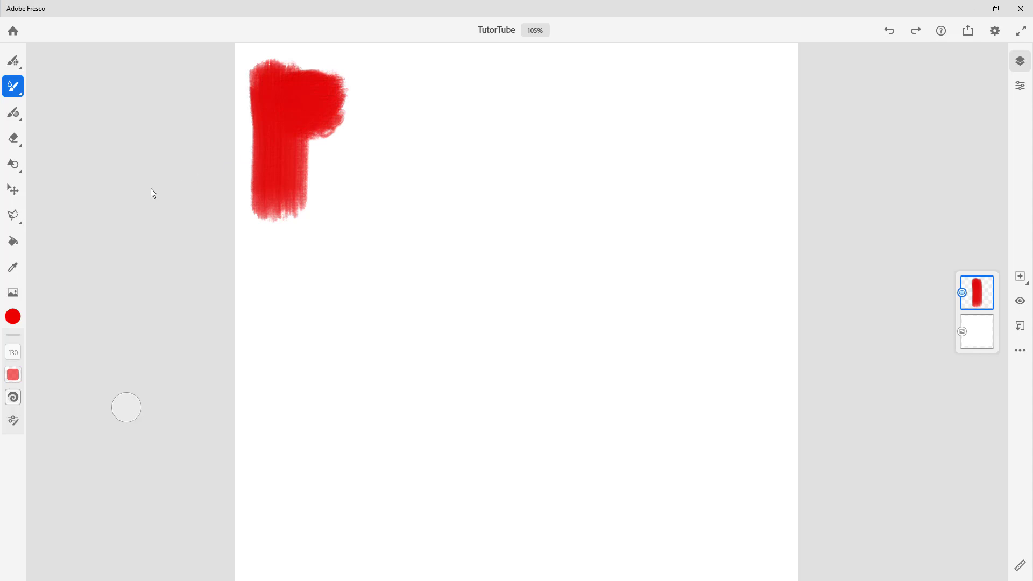
{"action": "left_click", "coordinate": [14, 86]}
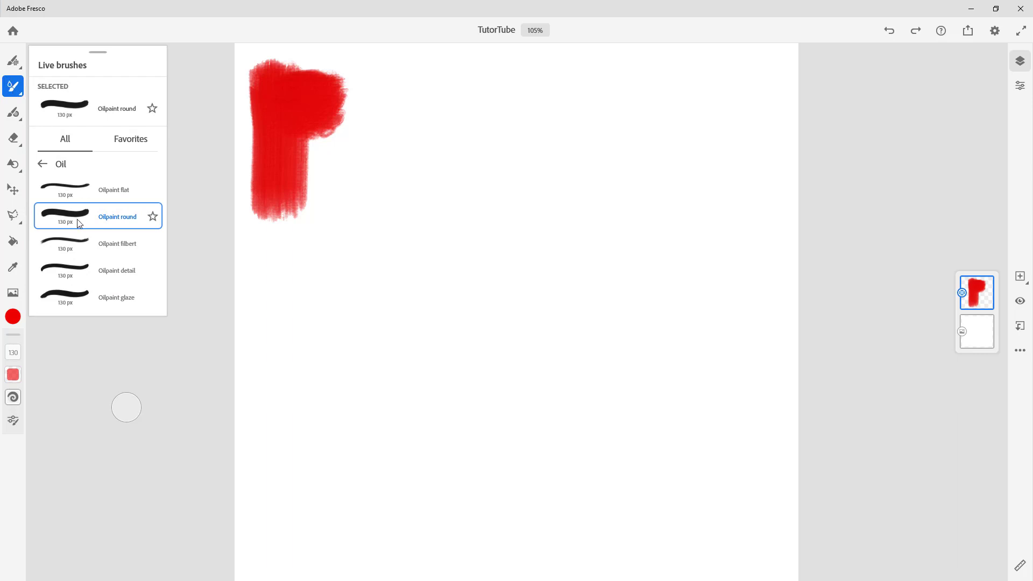
Set brush size to 237 and paint a broad red n-shaped stroke right of the 'P'.
{"action": "left_click", "coordinate": [13, 89]}
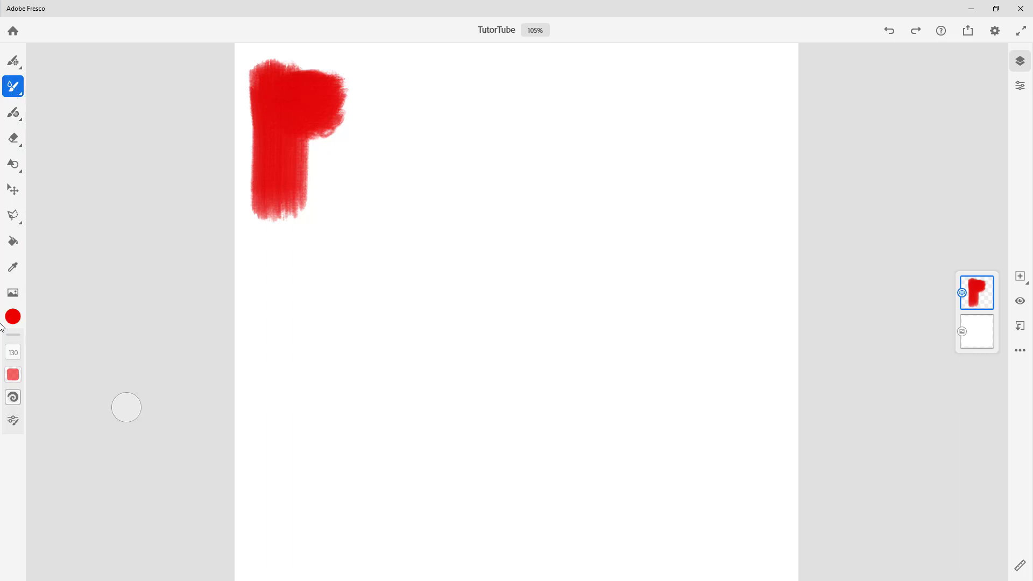
{"action": "left_click", "coordinate": [15, 353]}
{"action": "scroll", "coordinate": [41, 361], "scroll_direction": "up", "scroll_amount": 3}
{"action": "scroll", "coordinate": [42, 361], "scroll_direction": "down", "scroll_amount": 2}
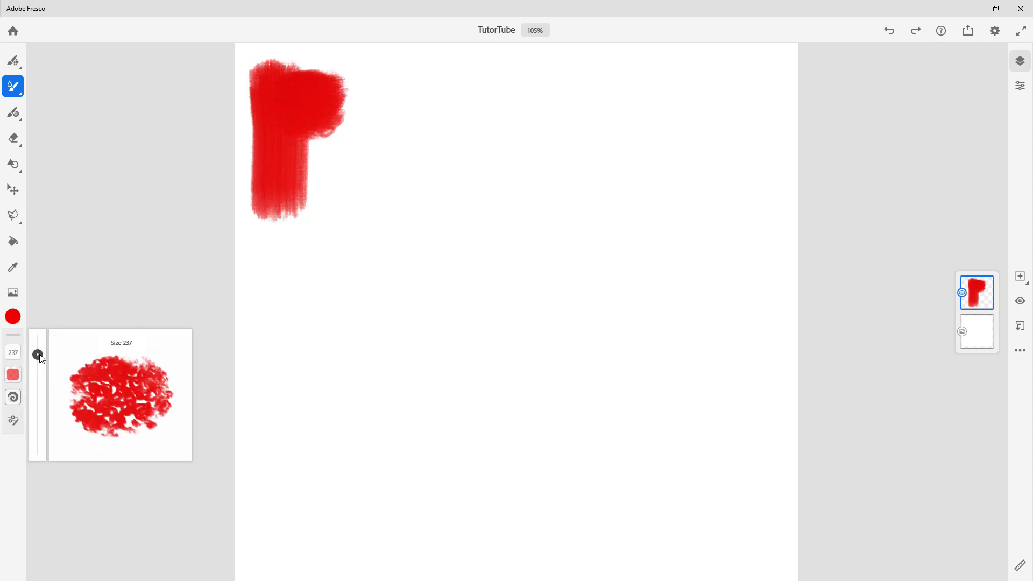
{"action": "mouse_move", "coordinate": [371, 92]}
{"action": "left_mouse_down"}
{"action": "mouse_move", "coordinate": [397, 180]}
{"action": "mouse_move", "coordinate": [420, 154]}
{"action": "mouse_move", "coordinate": [416, 123]}
{"action": "left_mouse_up"}
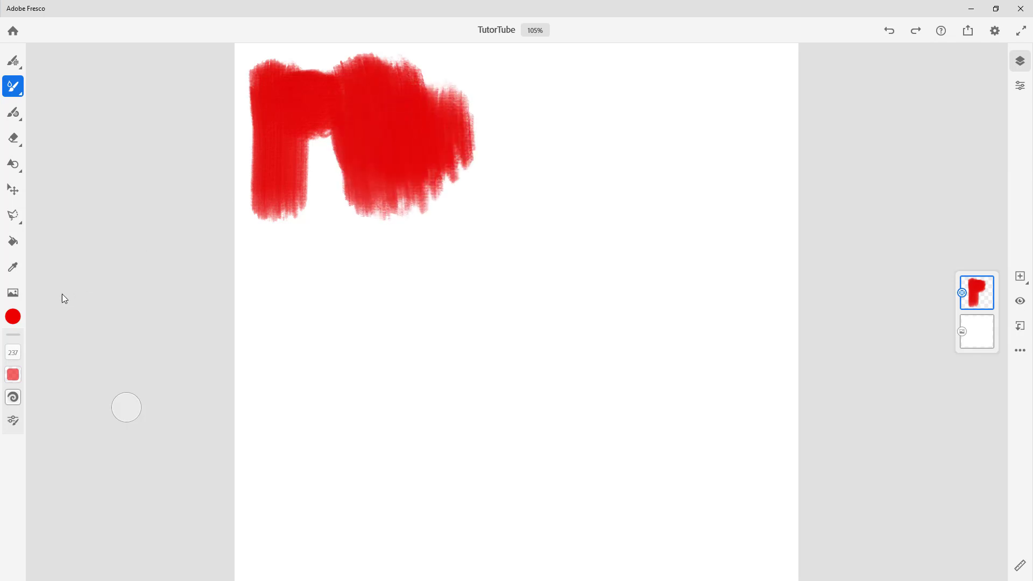
Switch to yellow, blend it orange over the red, and add two yellow patches at right.
{"action": "left_click", "coordinate": [13, 317]}
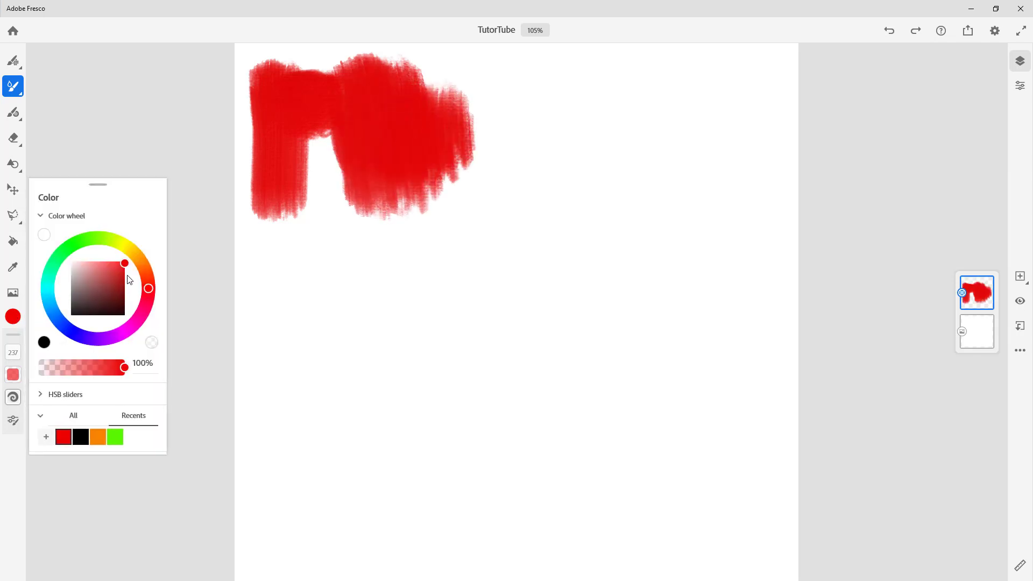
{"action": "left_click", "coordinate": [123, 246]}
{"action": "mouse_move", "coordinate": [491, 110]}
{"action": "left_mouse_down"}
{"action": "mouse_move", "coordinate": [469, 124]}
{"action": "mouse_move", "coordinate": [473, 142]}
{"action": "mouse_move", "coordinate": [491, 135]}
{"action": "mouse_move", "coordinate": [478, 111]}
{"action": "mouse_move", "coordinate": [440, 121]}
{"action": "mouse_move", "coordinate": [463, 146]}
{"action": "mouse_move", "coordinate": [478, 118]}
{"action": "mouse_move", "coordinate": [437, 115]}
{"action": "mouse_move", "coordinate": [460, 137]}
{"action": "mouse_move", "coordinate": [455, 115]}
{"action": "mouse_move", "coordinate": [450, 145]}
{"action": "mouse_move", "coordinate": [451, 131]}
{"action": "mouse_move", "coordinate": [466, 151]}
{"action": "mouse_move", "coordinate": [443, 176]}
{"action": "mouse_move", "coordinate": [458, 157]}
{"action": "mouse_move", "coordinate": [440, 133]}
{"action": "mouse_move", "coordinate": [436, 83]}
{"action": "mouse_move", "coordinate": [446, 93]}
{"action": "mouse_move", "coordinate": [415, 136]}
{"action": "left_mouse_up"}
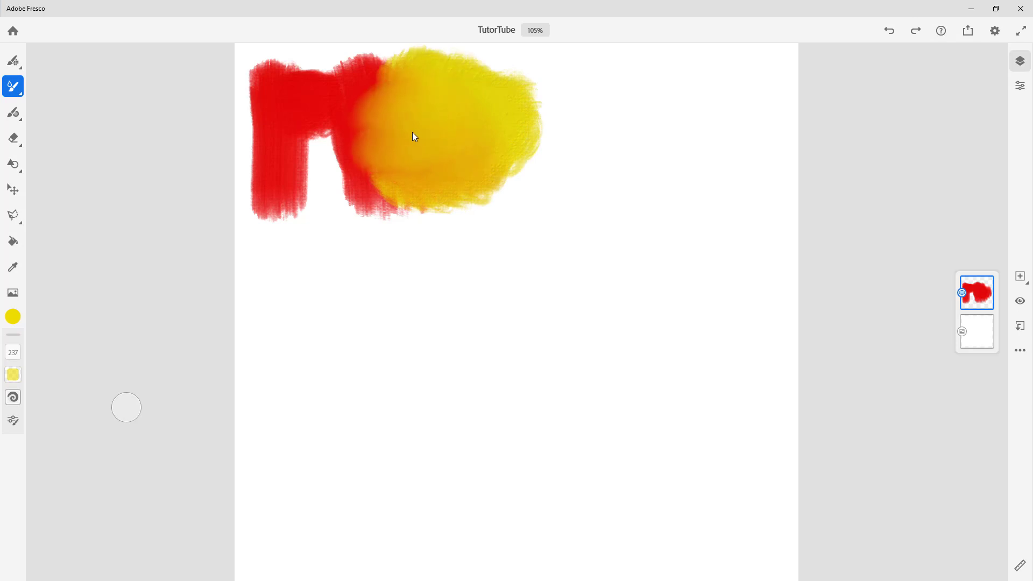
{"action": "left_click_drag", "start_coordinate": [648, 99], "coordinate": [651, 120]}
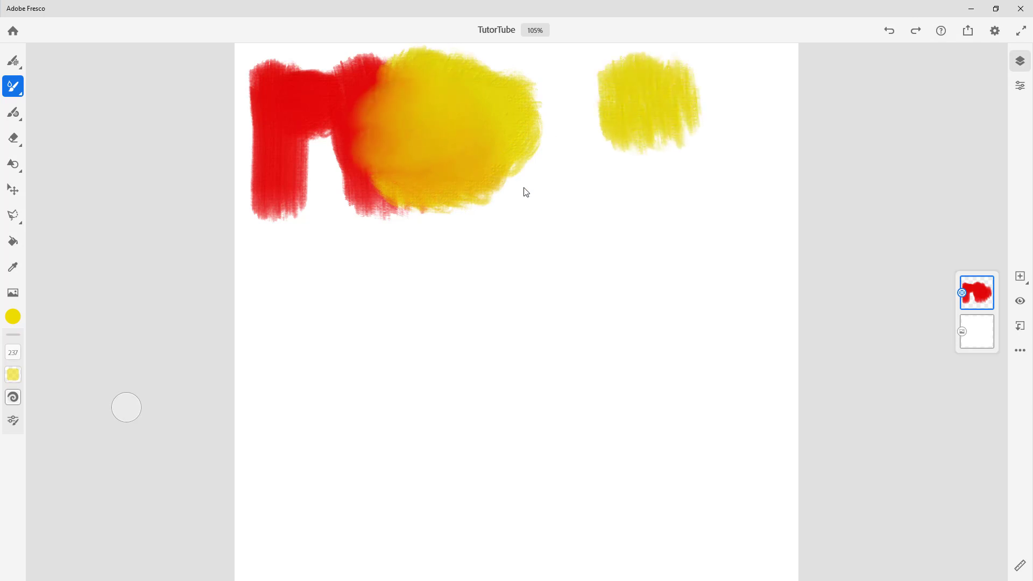
{"action": "mouse_move", "coordinate": [357, 132]}
{"action": "left_mouse_down"}
{"action": "mouse_move", "coordinate": [371, 101]}
{"action": "mouse_move", "coordinate": [344, 106]}
{"action": "mouse_move", "coordinate": [365, 111]}
{"action": "mouse_move", "coordinate": [369, 90]}
{"action": "mouse_move", "coordinate": [356, 84]}
{"action": "mouse_move", "coordinate": [362, 110]}
{"action": "left_mouse_up"}
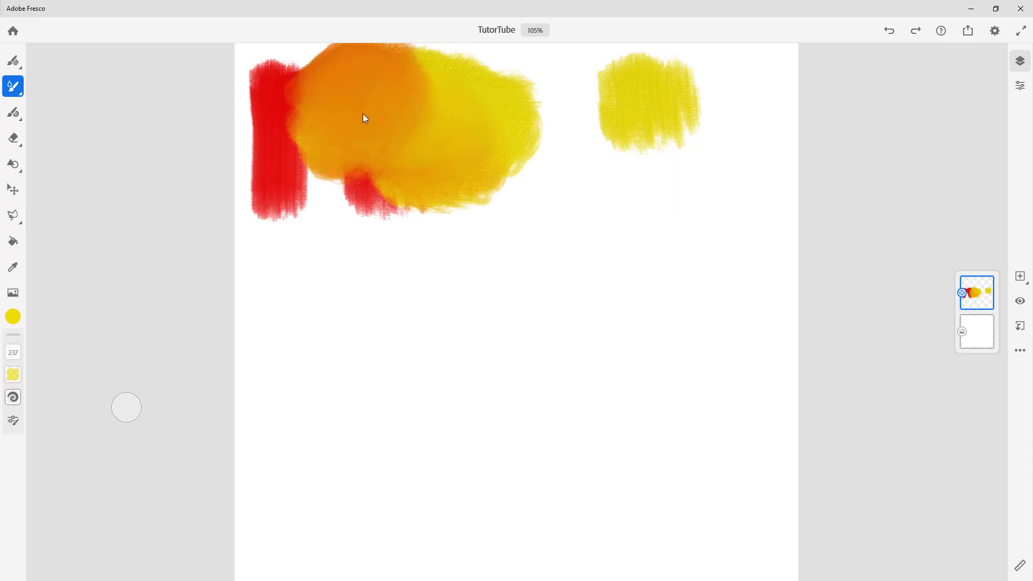
{"action": "left_click_drag", "start_coordinate": [590, 176], "coordinate": [621, 182]}
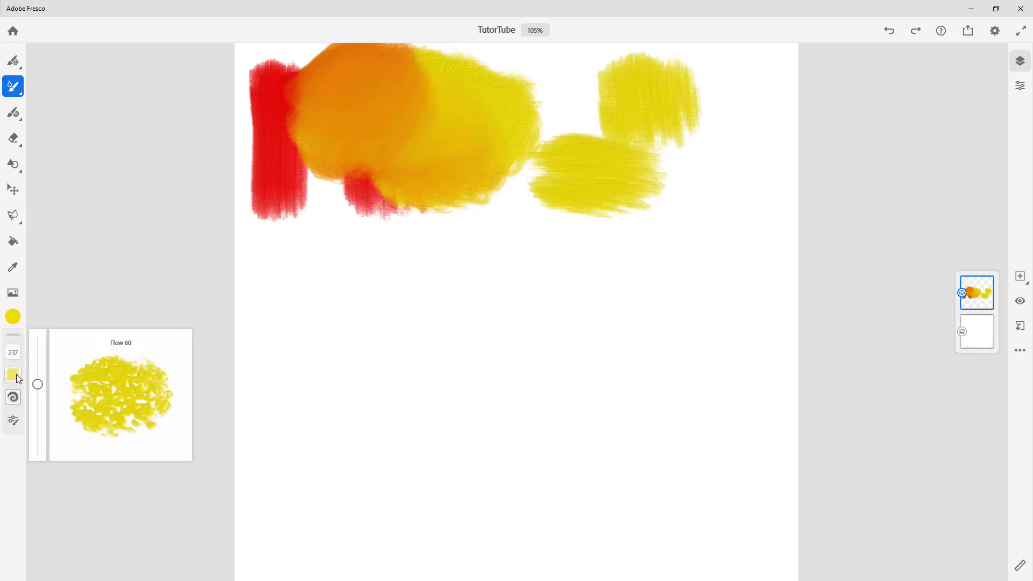
Lower Paint Mix to 30 and cover the lower red area with unblended yellow.
{"action": "left_click", "coordinate": [15, 400]}
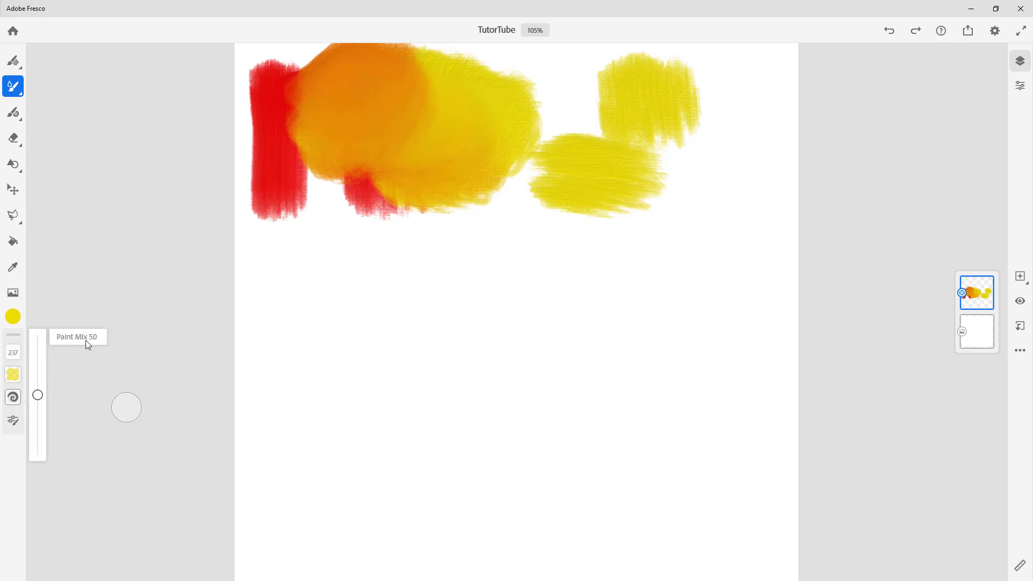
{"action": "left_click_drag", "start_coordinate": [37, 395], "coordinate": [31, 453]}
{"action": "mouse_move", "coordinate": [362, 244]}
{"action": "left_mouse_down"}
{"action": "mouse_move", "coordinate": [379, 207]}
{"action": "mouse_move", "coordinate": [359, 202]}
{"action": "mouse_move", "coordinate": [358, 187]}
{"action": "mouse_move", "coordinate": [366, 200]}
{"action": "left_mouse_up"}
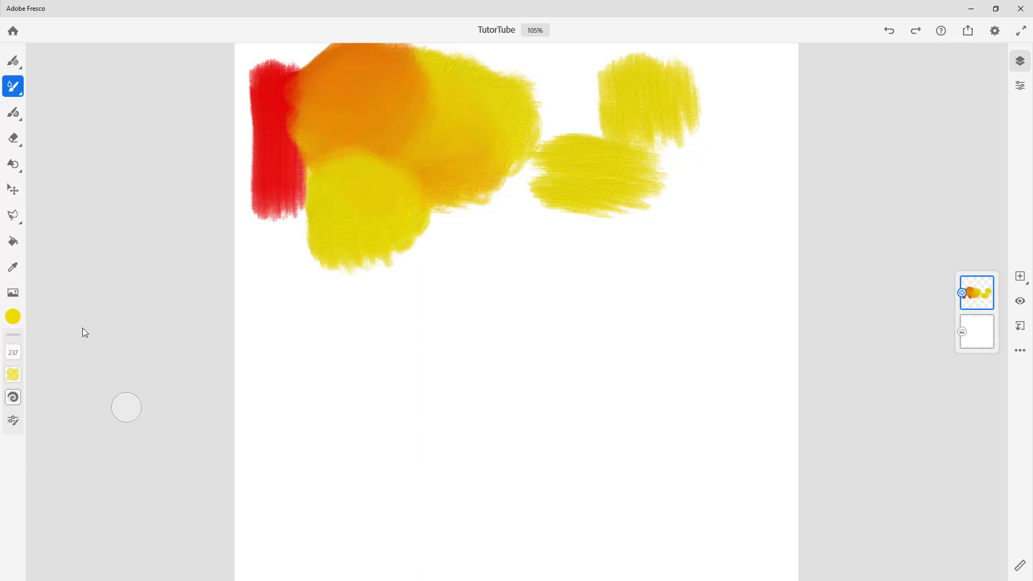
{"action": "left_click", "coordinate": [12, 317]}
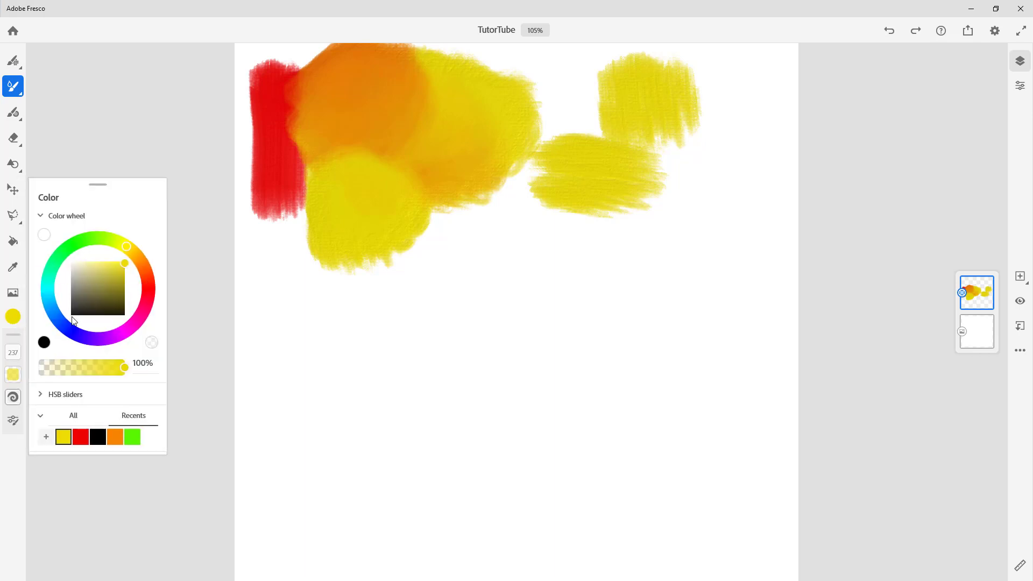
Switch to blue, raise Paint Mix to 84 and make the brush much smaller.
{"action": "left_click", "coordinate": [79, 336]}
{"action": "left_click", "coordinate": [13, 397]}
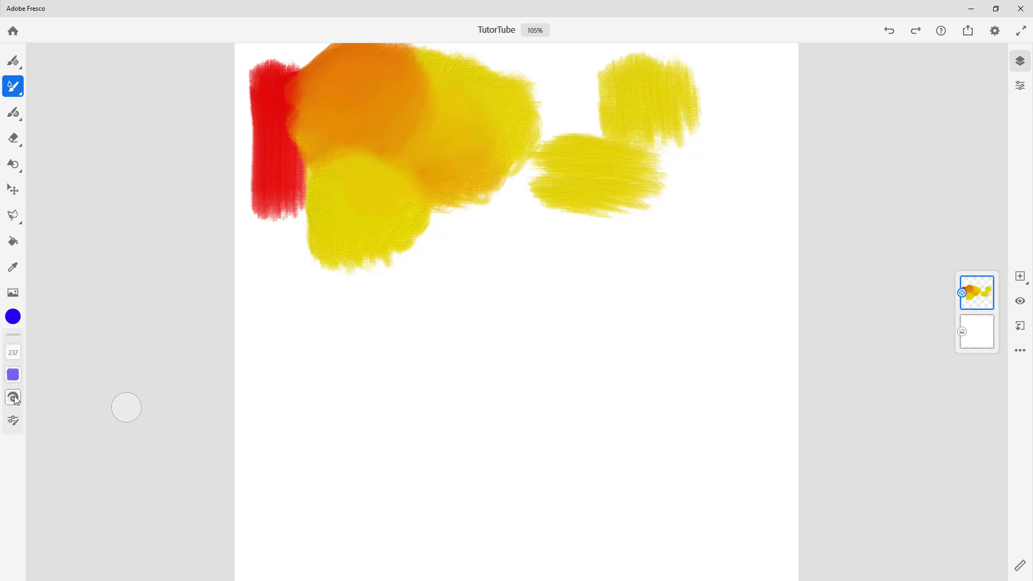
{"action": "left_click_drag", "start_coordinate": [36, 446], "coordinate": [55, 345]}
{"action": "mouse_move", "coordinate": [18, 359]}
{"action": "left_mouse_down"}
{"action": "mouse_move", "coordinate": [37, 354]}
{"action": "mouse_move", "coordinate": [37, 378]}
{"action": "mouse_move", "coordinate": [49, 367]}
{"action": "left_mouse_up"}
Dab and smear blue into the yellow areas to blend greens, plus curved strokes at lower right.
{"action": "left_click", "coordinate": [452, 279]}
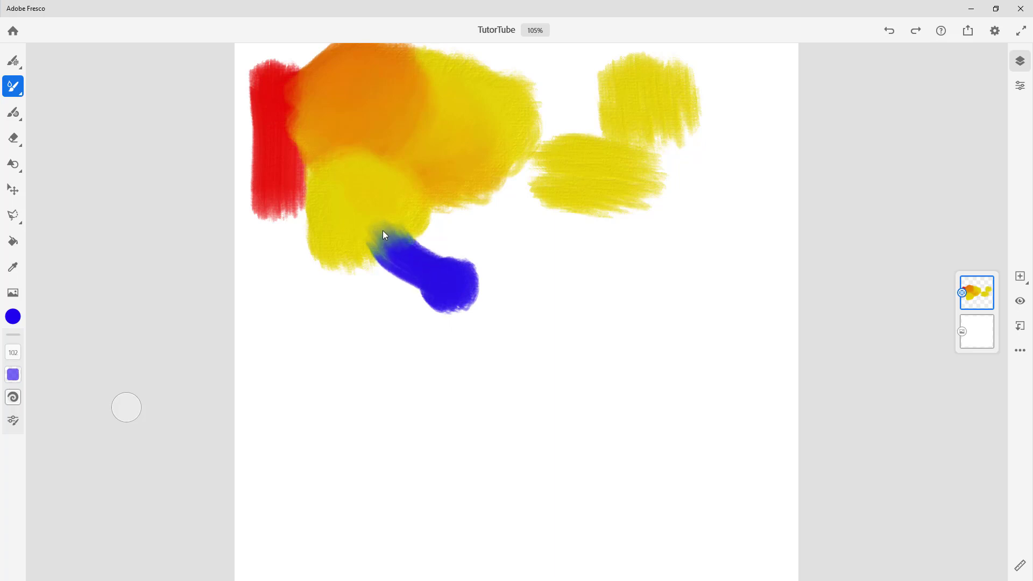
{"action": "mouse_move", "coordinate": [399, 239]}
{"action": "left_mouse_down"}
{"action": "mouse_move", "coordinate": [371, 247]}
{"action": "mouse_move", "coordinate": [357, 235]}
{"action": "mouse_move", "coordinate": [406, 230]}
{"action": "mouse_move", "coordinate": [409, 218]}
{"action": "mouse_move", "coordinate": [367, 217]}
{"action": "mouse_move", "coordinate": [379, 212]}
{"action": "mouse_move", "coordinate": [369, 244]}
{"action": "mouse_move", "coordinate": [387, 204]}
{"action": "mouse_move", "coordinate": [362, 236]}
{"action": "mouse_move", "coordinate": [342, 223]}
{"action": "mouse_move", "coordinate": [338, 247]}
{"action": "mouse_move", "coordinate": [366, 224]}
{"action": "mouse_move", "coordinate": [346, 241]}
{"action": "mouse_move", "coordinate": [330, 223]}
{"action": "left_mouse_up"}
{"action": "mouse_move", "coordinate": [490, 142]}
{"action": "left_mouse_down"}
{"action": "mouse_move", "coordinate": [508, 126]}
{"action": "mouse_move", "coordinate": [489, 129]}
{"action": "mouse_move", "coordinate": [527, 115]}
{"action": "mouse_move", "coordinate": [476, 137]}
{"action": "mouse_move", "coordinate": [488, 118]}
{"action": "left_mouse_up"}
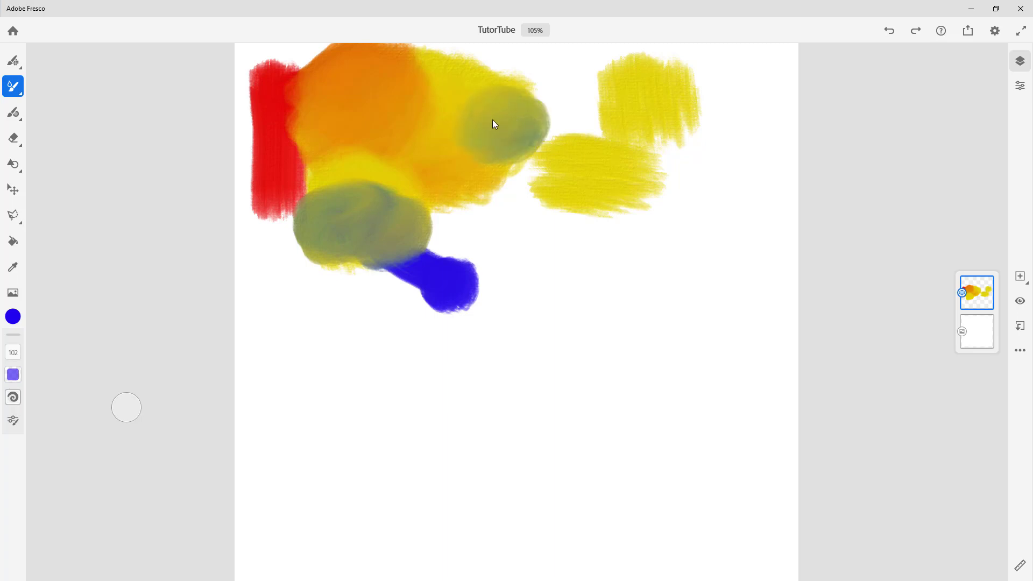
{"action": "mouse_move", "coordinate": [533, 269]}
{"action": "left_mouse_down"}
{"action": "mouse_move", "coordinate": [594, 311]}
{"action": "mouse_move", "coordinate": [632, 321]}
{"action": "left_mouse_up"}
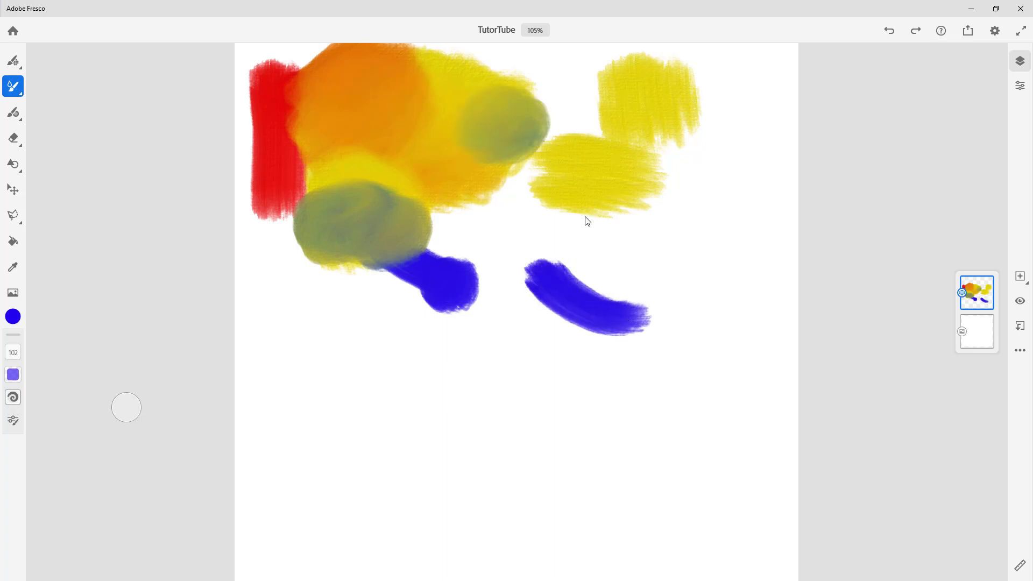
{"action": "mouse_move", "coordinate": [577, 277]}
{"action": "left_mouse_down"}
{"action": "mouse_move", "coordinate": [613, 136]}
{"action": "mouse_move", "coordinate": [665, 94]}
{"action": "left_mouse_up"}
Paint large loops and a long blue-to-olive swirl across the right and centre.
{"action": "mouse_move", "coordinate": [603, 183]}
{"action": "left_mouse_down"}
{"action": "mouse_move", "coordinate": [721, 90]}
{"action": "mouse_move", "coordinate": [680, 224]}
{"action": "mouse_move", "coordinate": [754, 240]}
{"action": "mouse_move", "coordinate": [631, 349]}
{"action": "left_mouse_up"}
{"action": "mouse_move", "coordinate": [660, 390]}
{"action": "left_mouse_down"}
{"action": "mouse_move", "coordinate": [577, 452]}
{"action": "mouse_move", "coordinate": [447, 323]}
{"action": "mouse_move", "coordinate": [519, 237]}
{"action": "left_mouse_up"}
{"action": "mouse_move", "coordinate": [679, 125]}
{"action": "left_mouse_down"}
{"action": "mouse_move", "coordinate": [461, 232]}
{"action": "mouse_move", "coordinate": [583, 403]}
{"action": "mouse_move", "coordinate": [680, 463]}
{"action": "mouse_move", "coordinate": [710, 446]}
{"action": "mouse_move", "coordinate": [721, 467]}
{"action": "left_mouse_up"}
{"action": "mouse_move", "coordinate": [745, 374]}
{"action": "left_mouse_down"}
{"action": "mouse_move", "coordinate": [694, 445]}
{"action": "mouse_move", "coordinate": [682, 443]}
{"action": "left_mouse_up"}
{"action": "mouse_move", "coordinate": [325, 419]}
{"action": "left_mouse_down"}
{"action": "mouse_move", "coordinate": [619, 143]}
{"action": "mouse_move", "coordinate": [675, 329]}
{"action": "mouse_move", "coordinate": [683, 183]}
{"action": "left_mouse_up"}
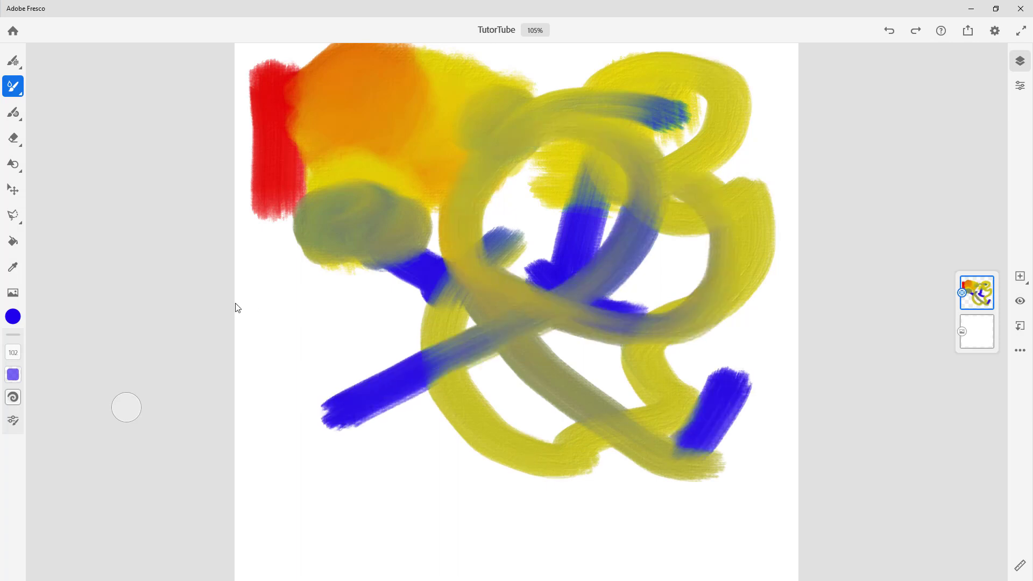
Change the brush angle in Brush settings.
{"action": "left_click", "coordinate": [13, 422]}
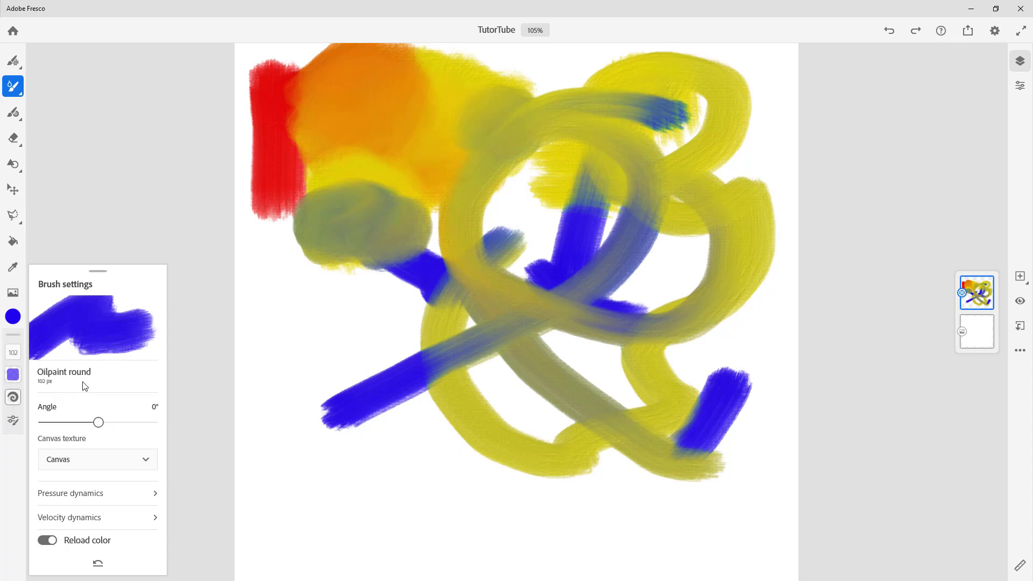
{"action": "left_click_drag", "start_coordinate": [99, 423], "coordinate": [153, 431]}
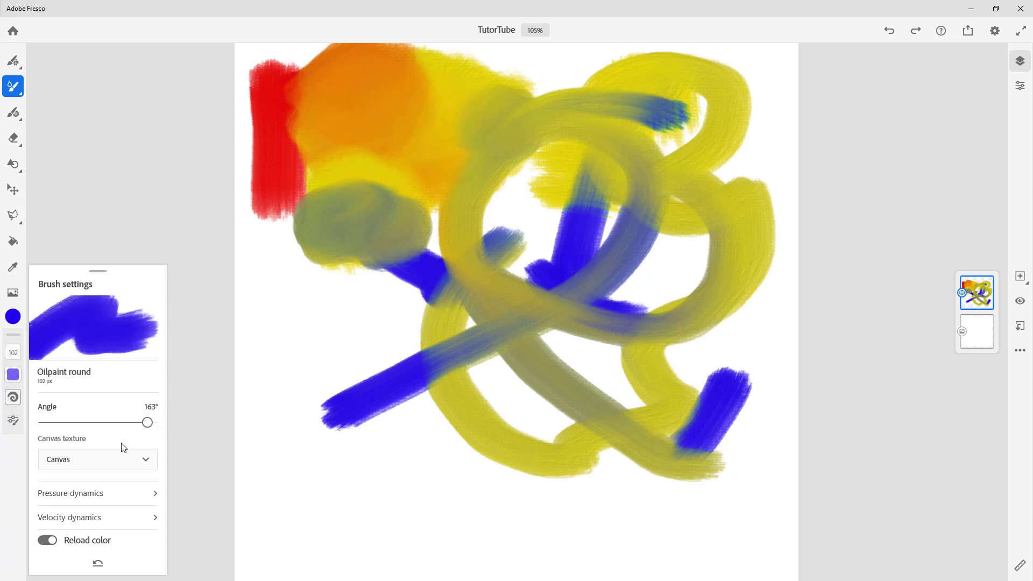
{"action": "left_click", "coordinate": [376, 340]}
Zoom in and paint a dense blue patch over the left canvas area.
{"action": "scroll", "coordinate": [376, 339], "scroll_direction": "up", "scroll_amount": 5}
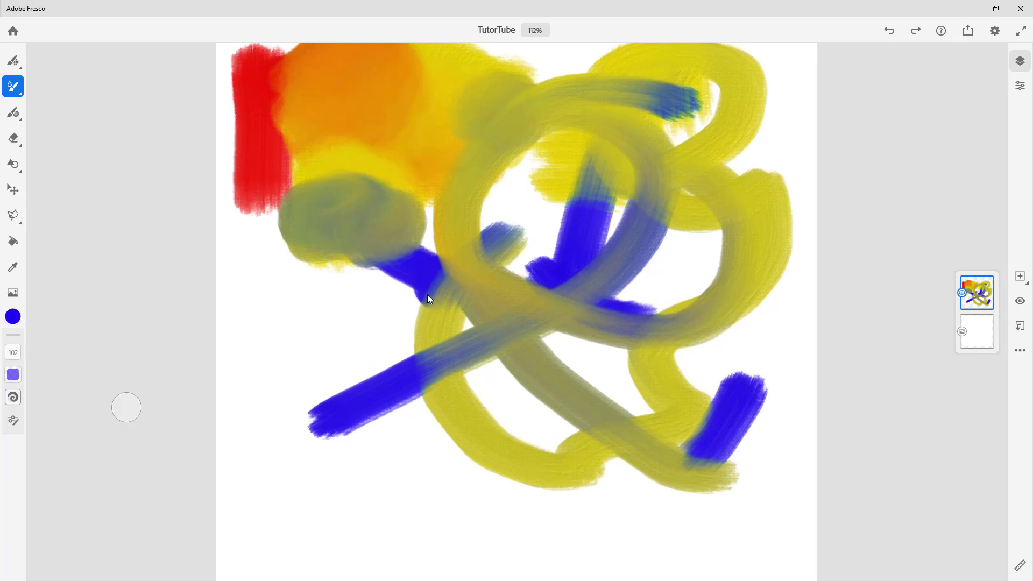
{"action": "scroll", "coordinate": [289, 269], "scroll_direction": "up", "scroll_amount": 2}
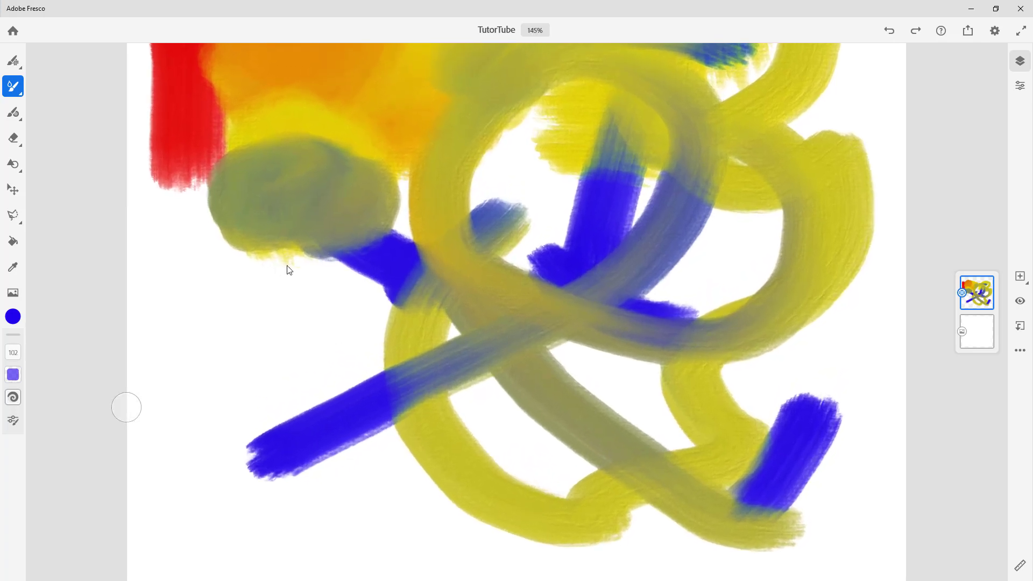
{"action": "scroll", "coordinate": [299, 260], "scroll_direction": "up", "scroll_amount": 4}
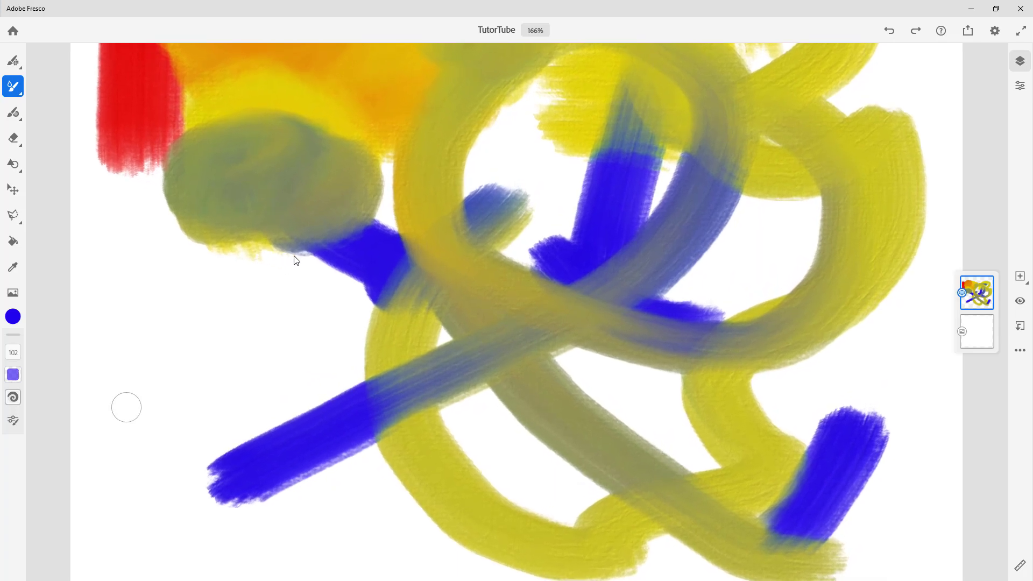
{"action": "scroll", "coordinate": [473, 167], "scroll_direction": "up", "scroll_amount": 4}
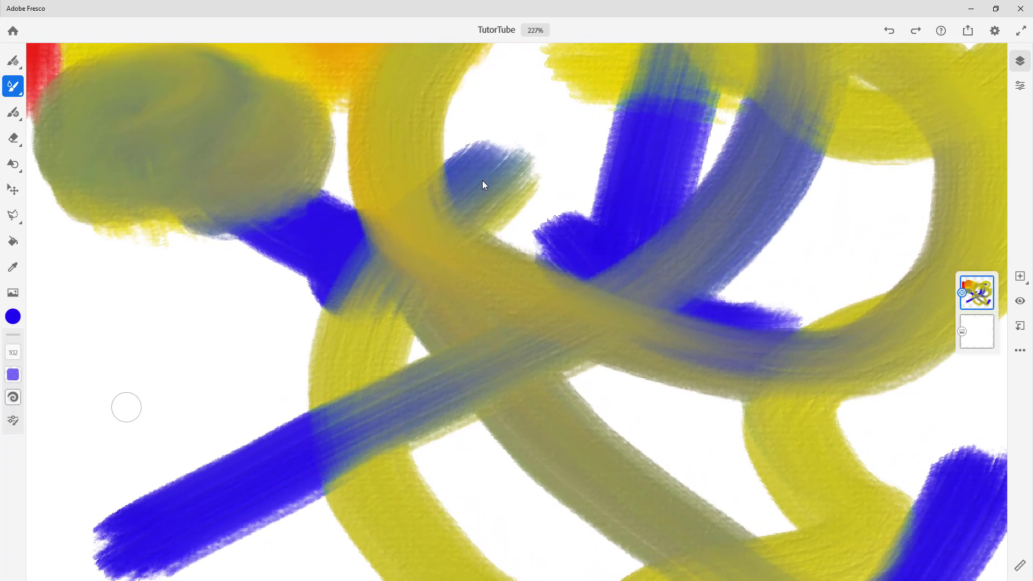
{"action": "scroll", "coordinate": [556, 188], "scroll_direction": "up", "scroll_amount": 4}
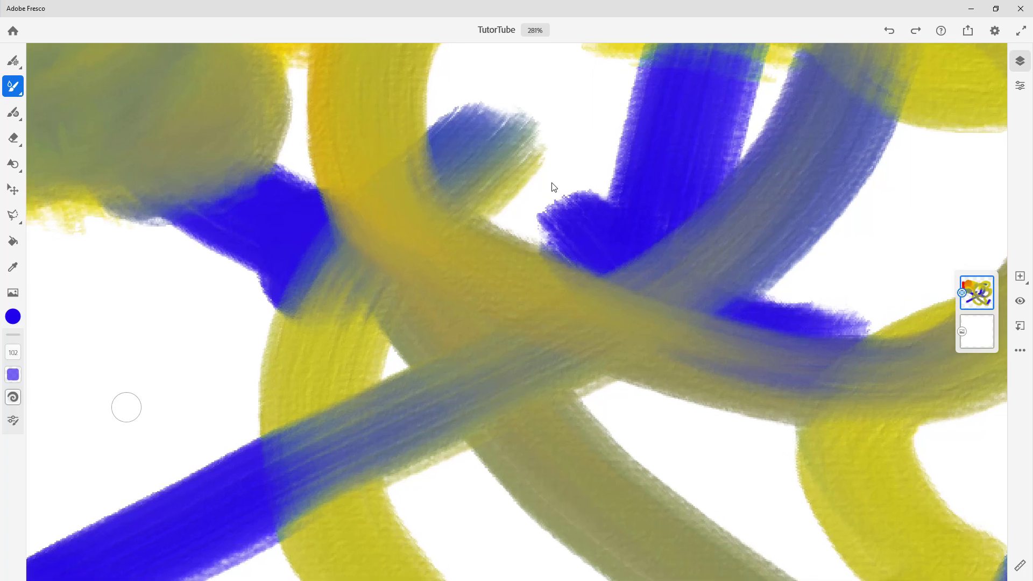
{"action": "scroll", "coordinate": [444, 253], "scroll_direction": "up", "scroll_amount": 2}
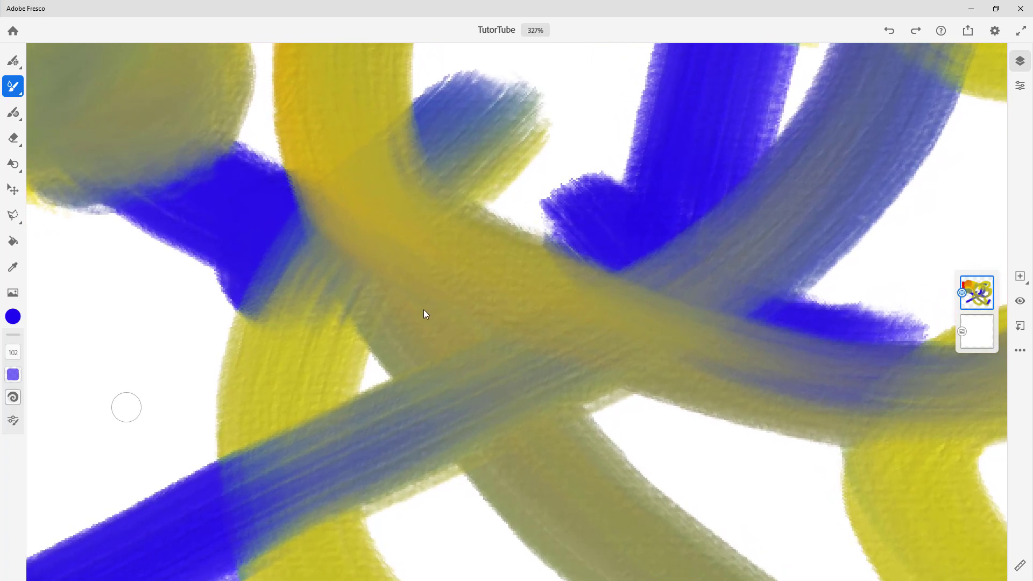
{"action": "left_click", "coordinate": [15, 375]}
{"action": "mouse_move", "coordinate": [177, 283]}
{"action": "left_mouse_down"}
{"action": "mouse_move", "coordinate": [192, 228]}
{"action": "mouse_move", "coordinate": [130, 253]}
{"action": "mouse_move", "coordinate": [140, 341]}
{"action": "mouse_move", "coordinate": [179, 348]}
{"action": "mouse_move", "coordinate": [103, 277]}
{"action": "left_mouse_up"}
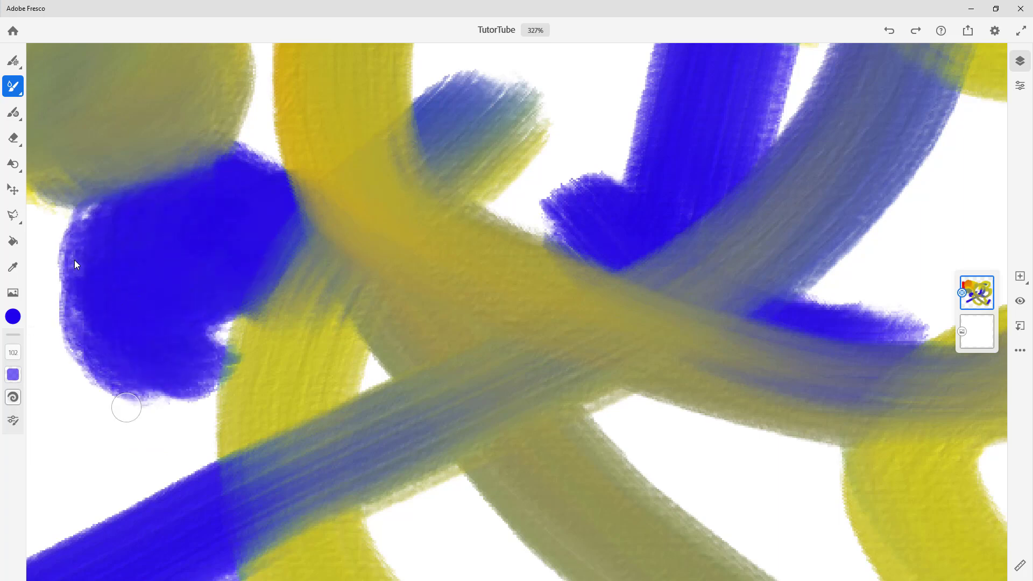
Set the brush's Canvas texture to None.
{"action": "left_click", "coordinate": [13, 421]}
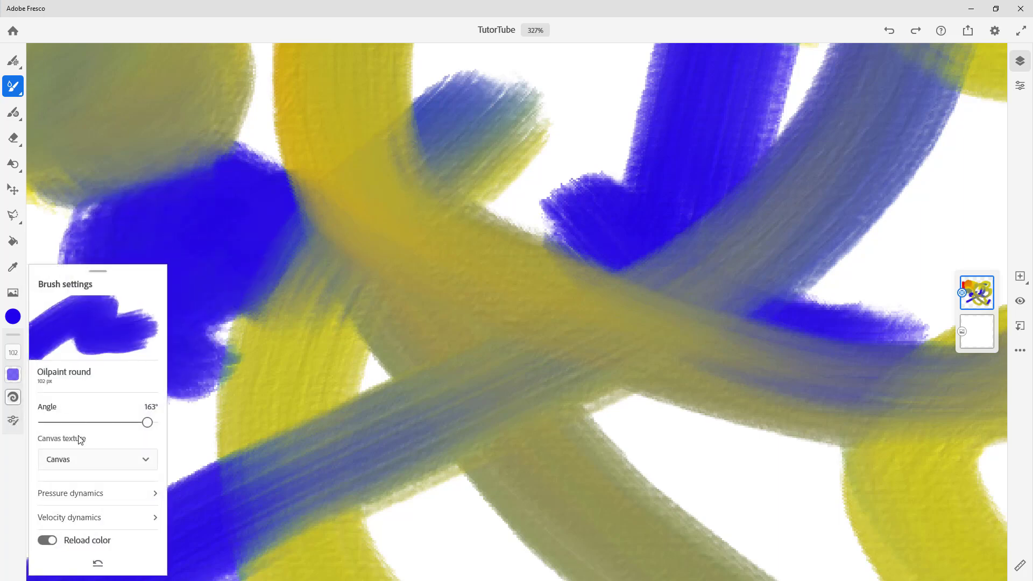
{"action": "left_click", "coordinate": [104, 458]}
{"action": "left_click", "coordinate": [69, 520]}
{"action": "left_click", "coordinate": [334, 295]}
Paint large blue blobs across the upper middle, left edge, middle left and yellow band.
{"action": "mouse_move", "coordinate": [600, 64]}
{"action": "left_mouse_down"}
{"action": "mouse_move", "coordinate": [561, 154]}
{"action": "mouse_move", "coordinate": [602, 111]}
{"action": "mouse_move", "coordinate": [591, 102]}
{"action": "left_mouse_up"}
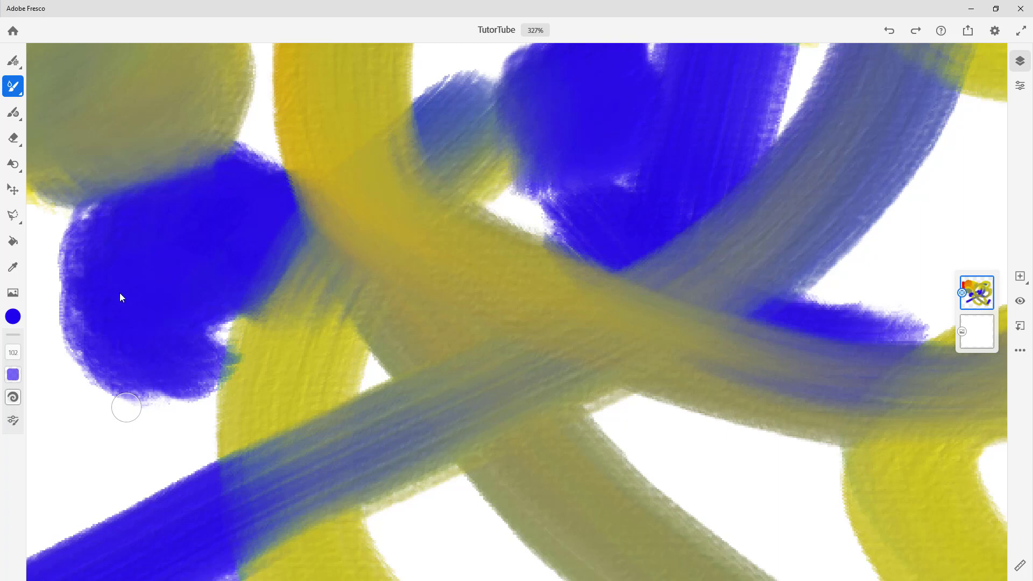
{"action": "mouse_move", "coordinate": [111, 364]}
{"action": "left_mouse_down"}
{"action": "mouse_move", "coordinate": [72, 349]}
{"action": "mouse_move", "coordinate": [115, 382]}
{"action": "left_mouse_up"}
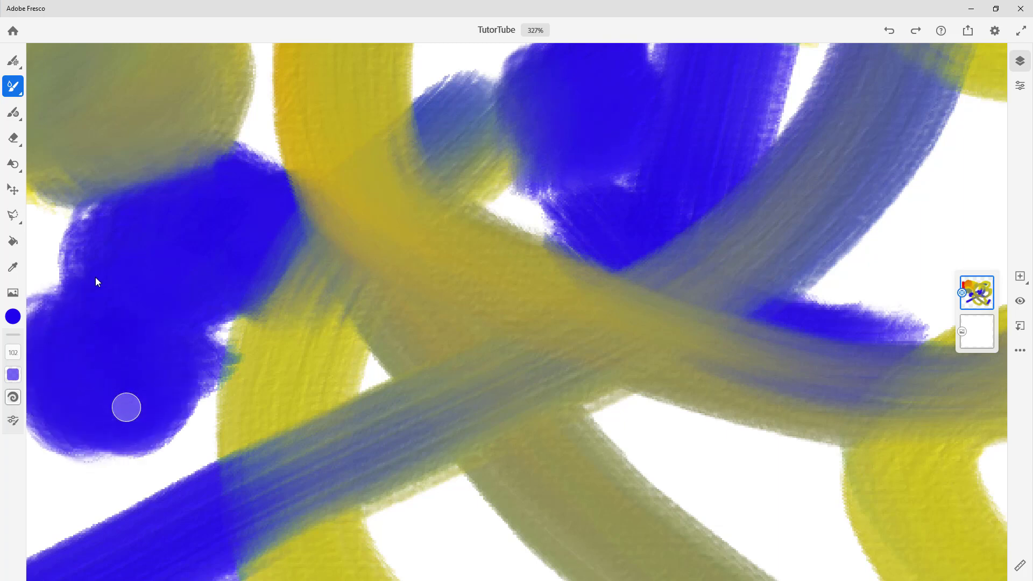
{"action": "mouse_move", "coordinate": [406, 437]}
{"action": "left_mouse_down"}
{"action": "mouse_move", "coordinate": [342, 415]}
{"action": "mouse_move", "coordinate": [337, 380]}
{"action": "mouse_move", "coordinate": [228, 360]}
{"action": "mouse_move", "coordinate": [338, 352]}
{"action": "mouse_move", "coordinate": [347, 358]}
{"action": "mouse_move", "coordinate": [331, 376]}
{"action": "left_mouse_up"}
{"action": "left_click_drag", "start_coordinate": [501, 294], "coordinate": [530, 259]}
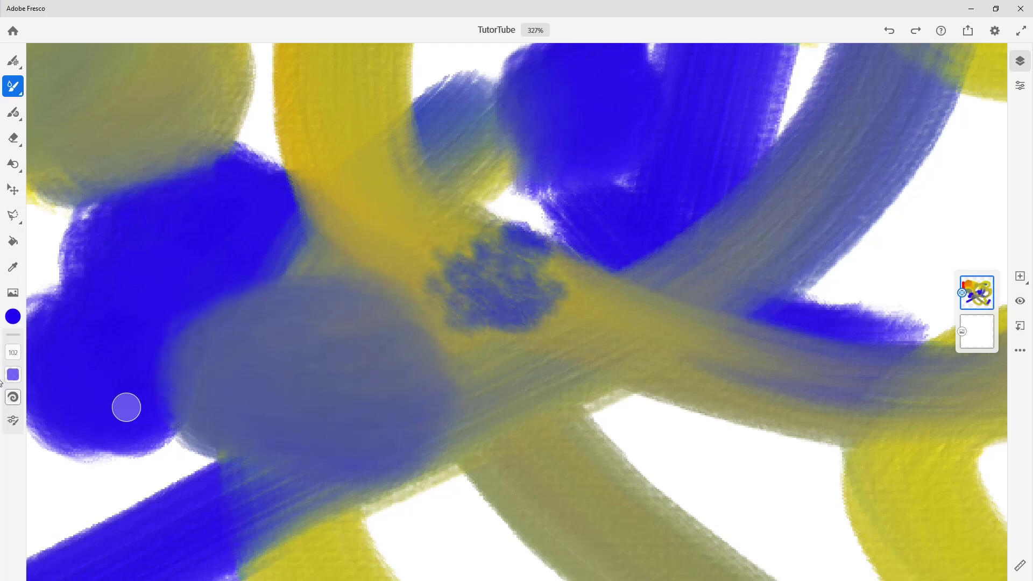
Restore the Canvas texture and turn off Reload color in Brush settings.
{"action": "left_click", "coordinate": [13, 421]}
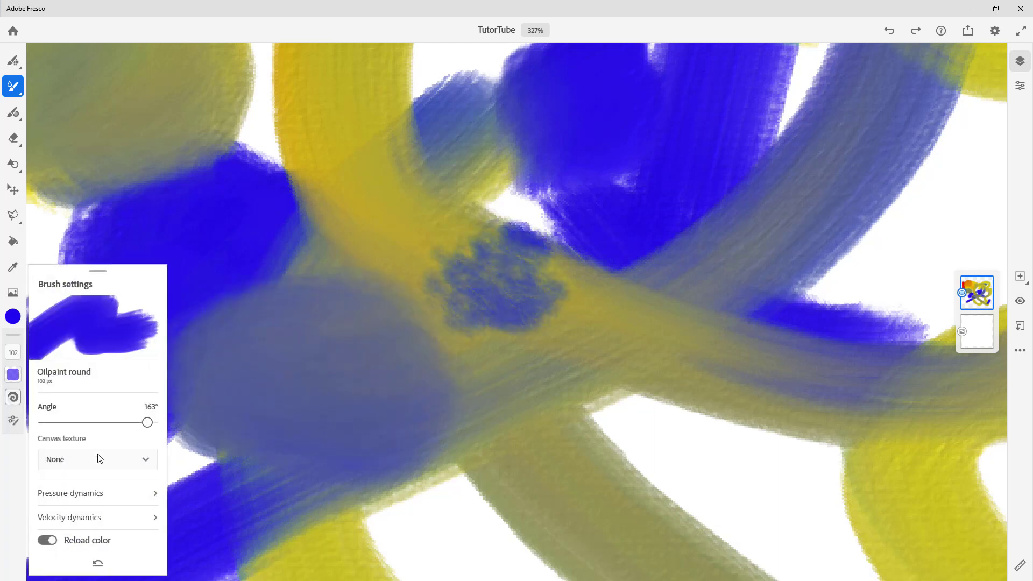
{"action": "left_click", "coordinate": [107, 464]}
{"action": "left_click", "coordinate": [87, 485]}
{"action": "left_click", "coordinate": [51, 541]}
Set pressure size to -15%, velocity size 65% and flow 56%, then paint a grey-blue loop.
{"action": "left_click", "coordinate": [78, 495]}
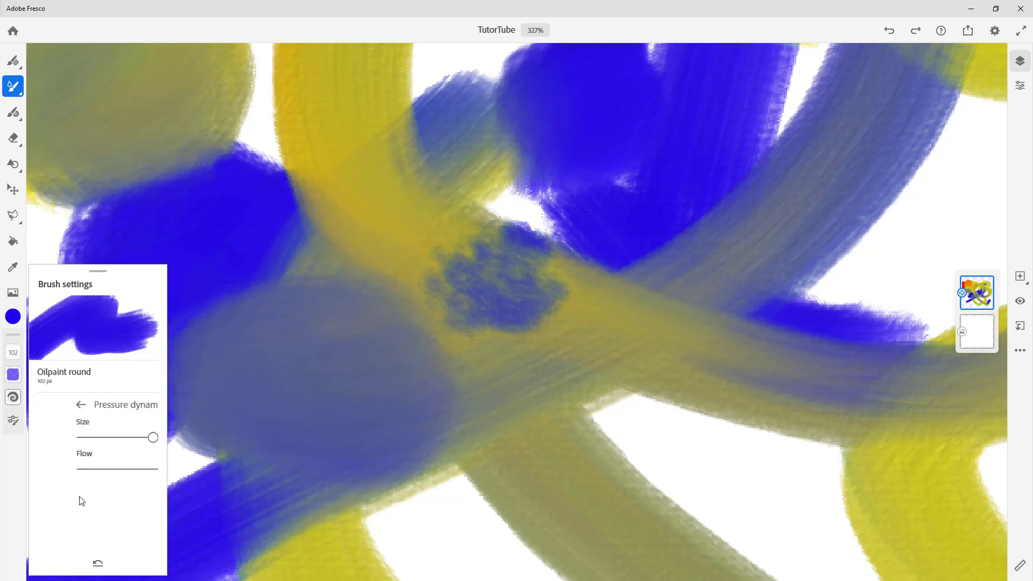
{"action": "left_click_drag", "start_coordinate": [110, 472], "coordinate": [90, 473]}
{"action": "mouse_move", "coordinate": [152, 504]}
{"action": "left_mouse_down"}
{"action": "mouse_move", "coordinate": [106, 504]}
{"action": "mouse_move", "coordinate": [153, 504]}
{"action": "left_mouse_up"}
{"action": "left_click", "coordinate": [43, 440]}
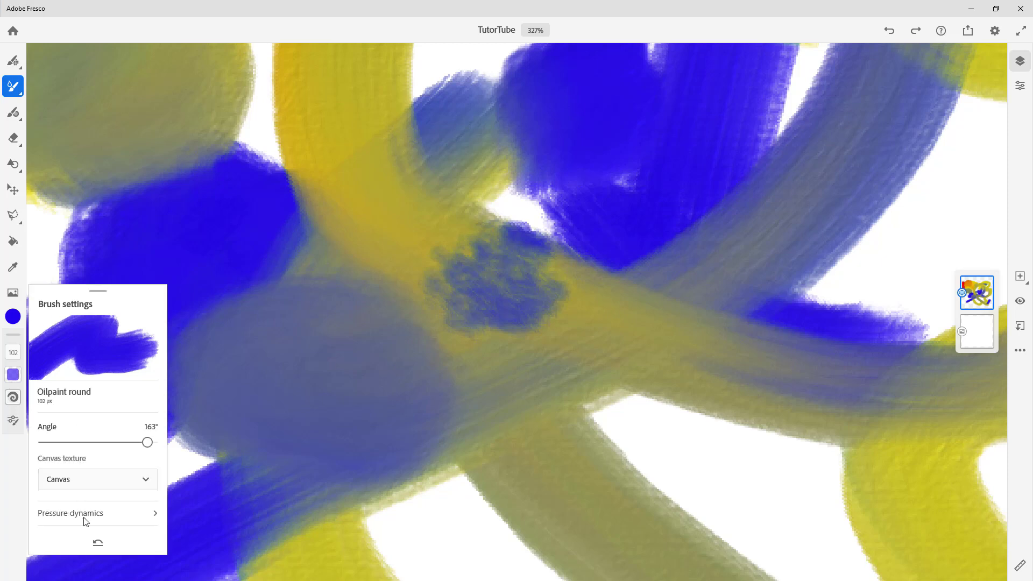
{"action": "left_click", "coordinate": [94, 518]}
{"action": "left_click_drag", "start_coordinate": [98, 472], "coordinate": [134, 472]}
{"action": "left_click_drag", "start_coordinate": [99, 504], "coordinate": [148, 504]}
{"action": "mouse_move", "coordinate": [534, 190]}
{"action": "left_mouse_down"}
{"action": "mouse_move", "coordinate": [539, 377]}
{"action": "mouse_move", "coordinate": [876, 473]}
{"action": "mouse_move", "coordinate": [958, 261]}
{"action": "mouse_move", "coordinate": [874, 151]}
{"action": "mouse_move", "coordinate": [549, 166]}
{"action": "mouse_move", "coordinate": [457, 312]}
{"action": "mouse_move", "coordinate": [345, 430]}
{"action": "left_mouse_up"}
Paint a curly blue hook down the left and a large grey-blue oval swirl across the top.
{"action": "scroll", "coordinate": [345, 430], "scroll_direction": "down", "scroll_amount": 2}
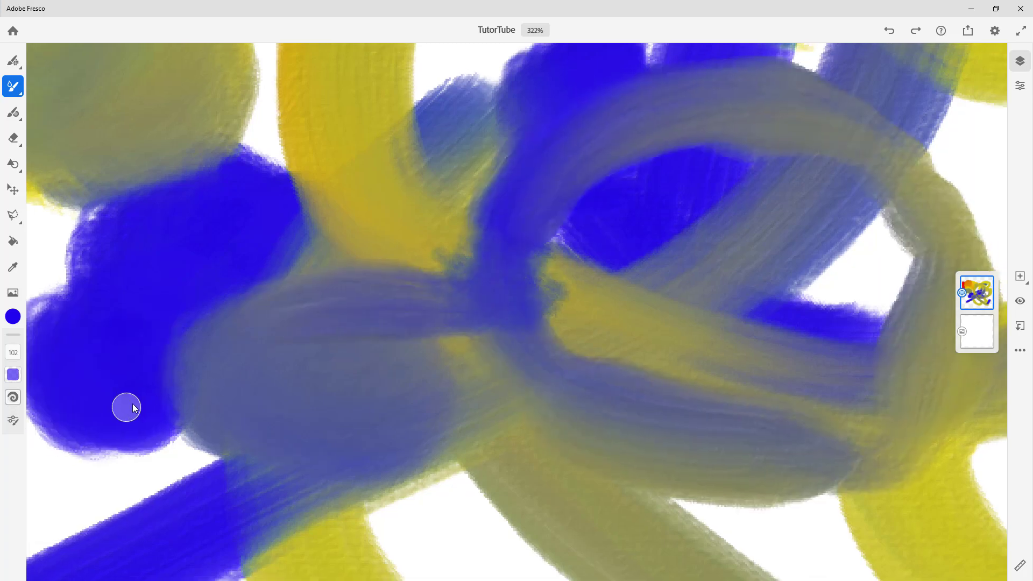
{"action": "scroll", "coordinate": [348, 285], "scroll_direction": "down", "scroll_amount": 5}
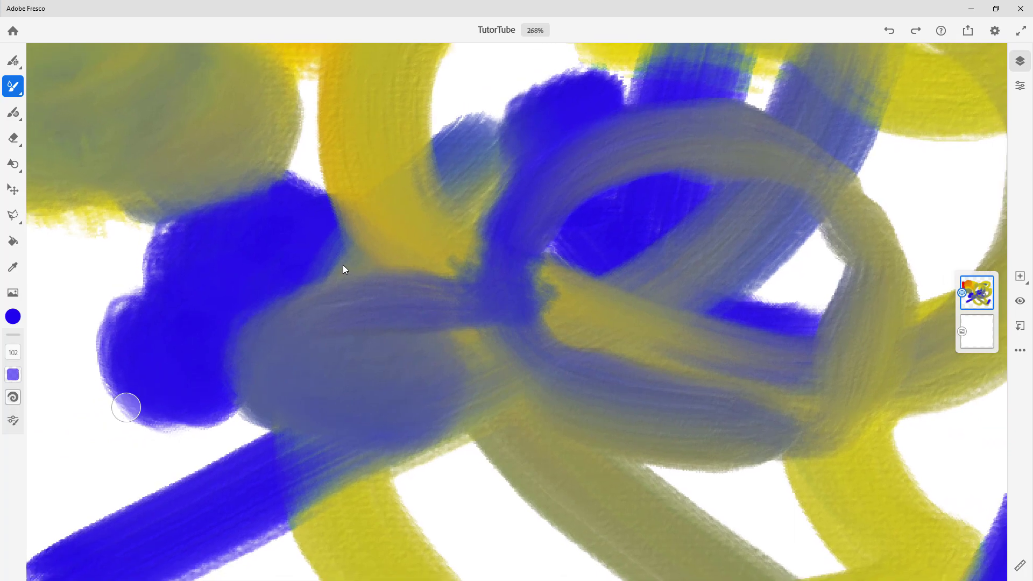
{"action": "scroll", "coordinate": [343, 264], "scroll_direction": "down", "scroll_amount": 3}
{"action": "mouse_move", "coordinate": [163, 240]}
{"action": "left_mouse_down"}
{"action": "mouse_move", "coordinate": [47, 431]}
{"action": "mouse_move", "coordinate": [156, 328]}
{"action": "mouse_move", "coordinate": [97, 567]}
{"action": "mouse_move", "coordinate": [75, 578]}
{"action": "left_mouse_up"}
{"action": "scroll", "coordinate": [349, 146], "scroll_direction": "down", "scroll_amount": 1}
{"action": "scroll", "coordinate": [349, 145], "scroll_direction": "down", "scroll_amount": 7}
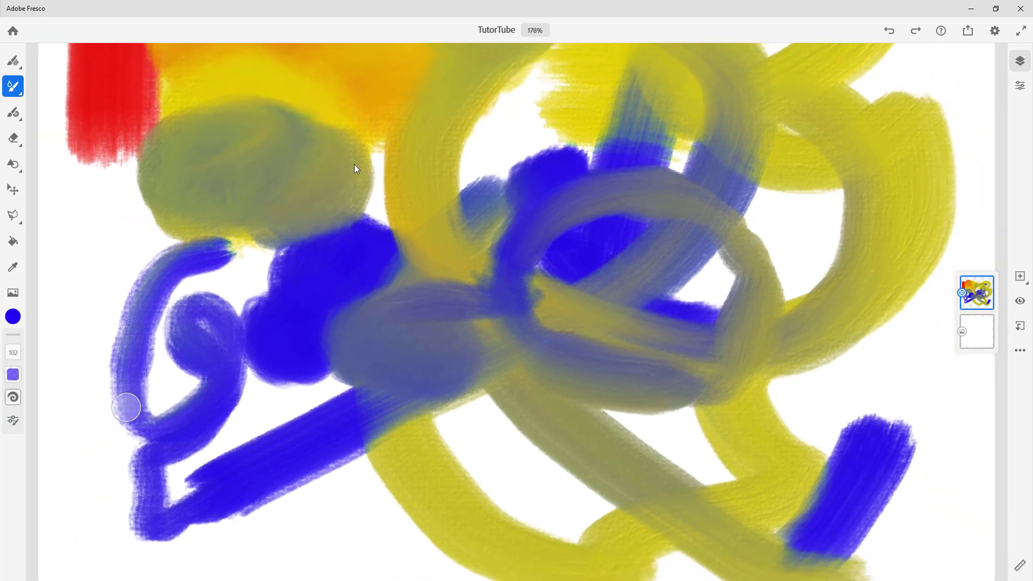
{"action": "scroll", "coordinate": [418, 264], "scroll_direction": "down", "scroll_amount": 3}
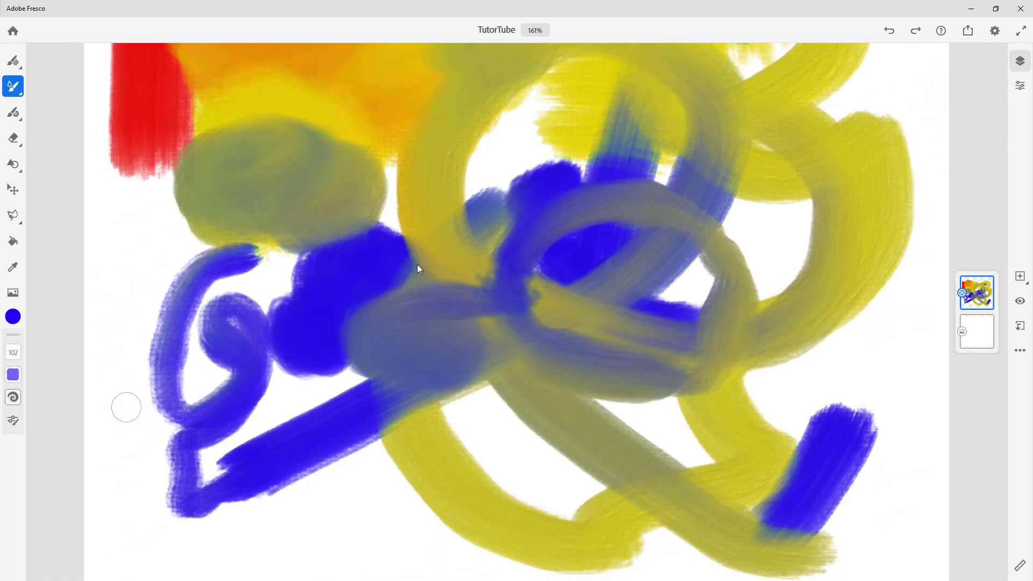
{"action": "mouse_move", "coordinate": [416, 263]}
{"action": "left_mouse_down"}
{"action": "mouse_move", "coordinate": [561, 122]}
{"action": "mouse_move", "coordinate": [477, 294]}
{"action": "mouse_move", "coordinate": [494, 241]}
{"action": "mouse_move", "coordinate": [548, 240]}
{"action": "mouse_move", "coordinate": [322, 253]}
{"action": "mouse_move", "coordinate": [273, 245]}
{"action": "mouse_move", "coordinate": [349, 149]}
{"action": "mouse_move", "coordinate": [511, 159]}
{"action": "mouse_move", "coordinate": [612, 183]}
{"action": "mouse_move", "coordinate": [615, 215]}
{"action": "mouse_move", "coordinate": [458, 190]}
{"action": "mouse_move", "coordinate": [396, 202]}
{"action": "left_mouse_up"}
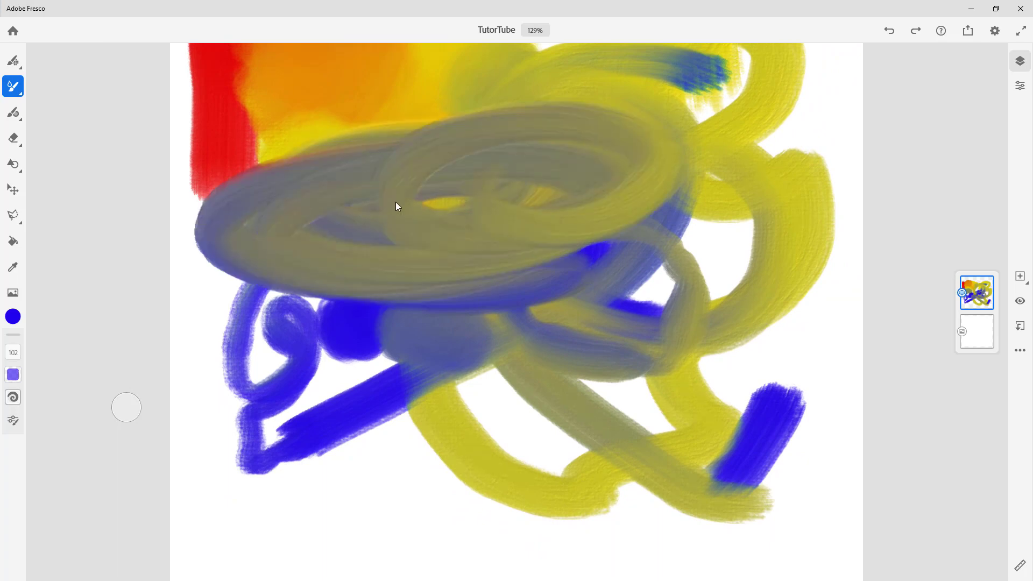
Wash soft blue over the left side with the Watercolor wash soft brush.
{"action": "left_click", "coordinate": [13, 86]}
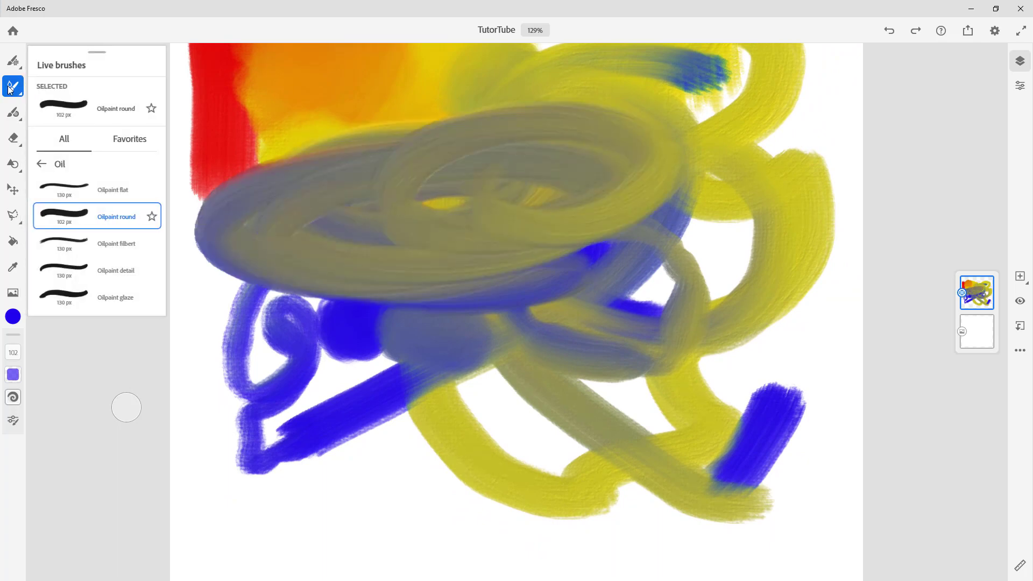
{"action": "left_click", "coordinate": [45, 164]}
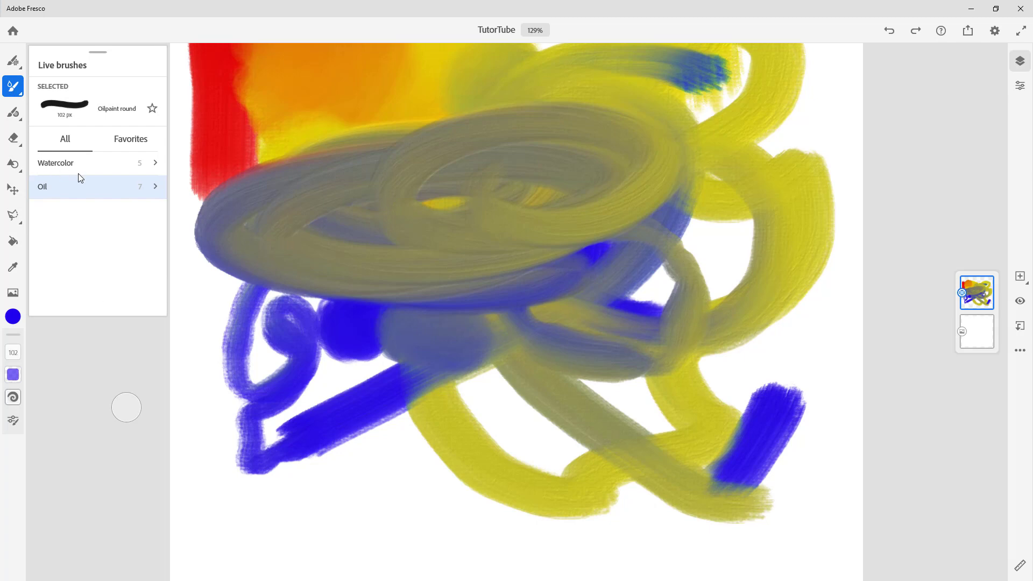
{"action": "left_click", "coordinate": [86, 171]}
{"action": "left_click", "coordinate": [90, 213]}
{"action": "mouse_move", "coordinate": [339, 200]}
{"action": "left_mouse_down"}
{"action": "mouse_move", "coordinate": [266, 321]}
{"action": "mouse_move", "coordinate": [245, 337]}
{"action": "mouse_move", "coordinate": [238, 278]}
{"action": "left_mouse_up"}
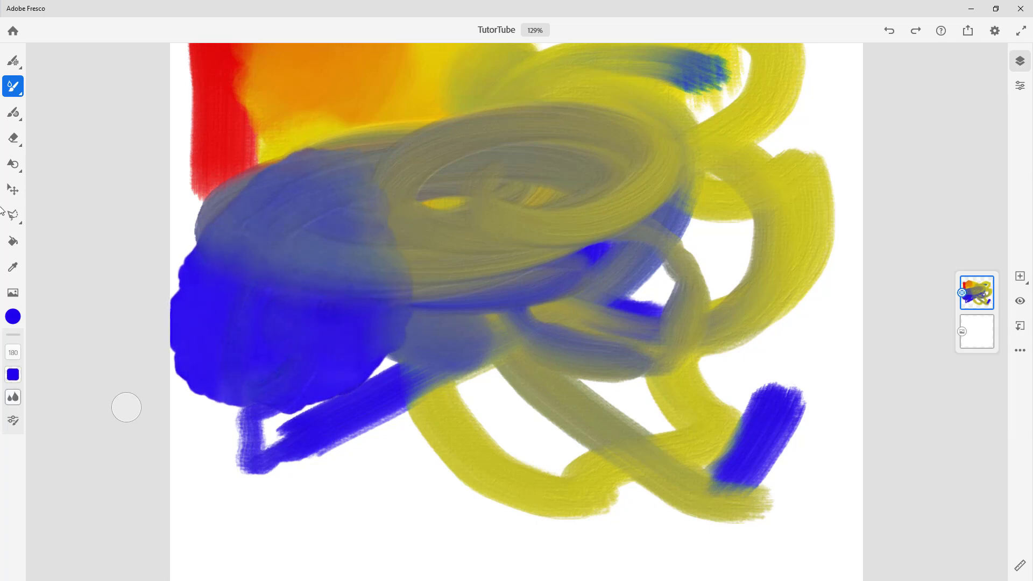
Switch back to the Oil > Oilpaint short live brush.
{"action": "left_click", "coordinate": [21, 94]}
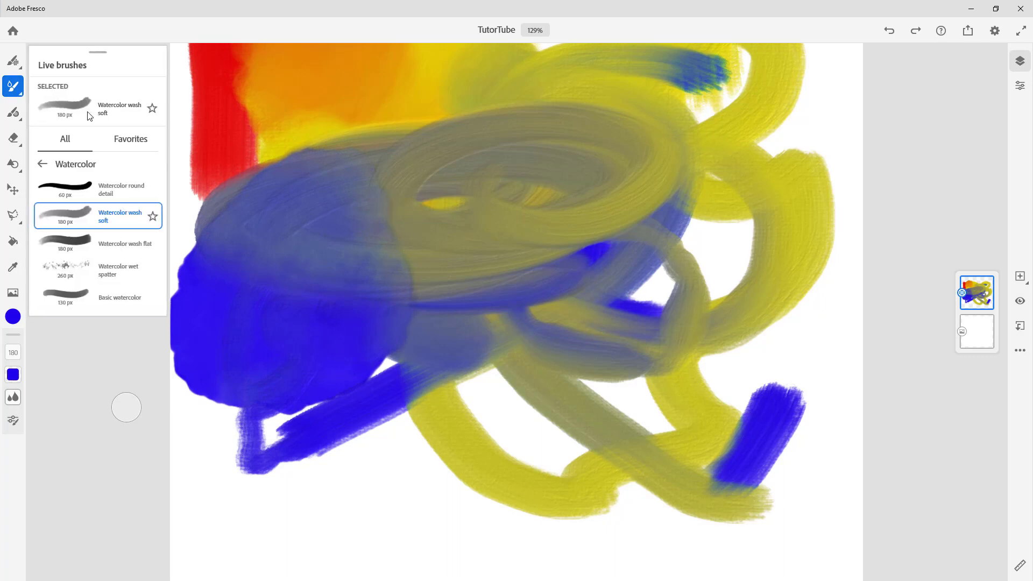
{"action": "left_click", "coordinate": [118, 141]}
{"action": "left_click", "coordinate": [67, 137]}
{"action": "left_click", "coordinate": [65, 162]}
{"action": "left_click", "coordinate": [79, 184]}
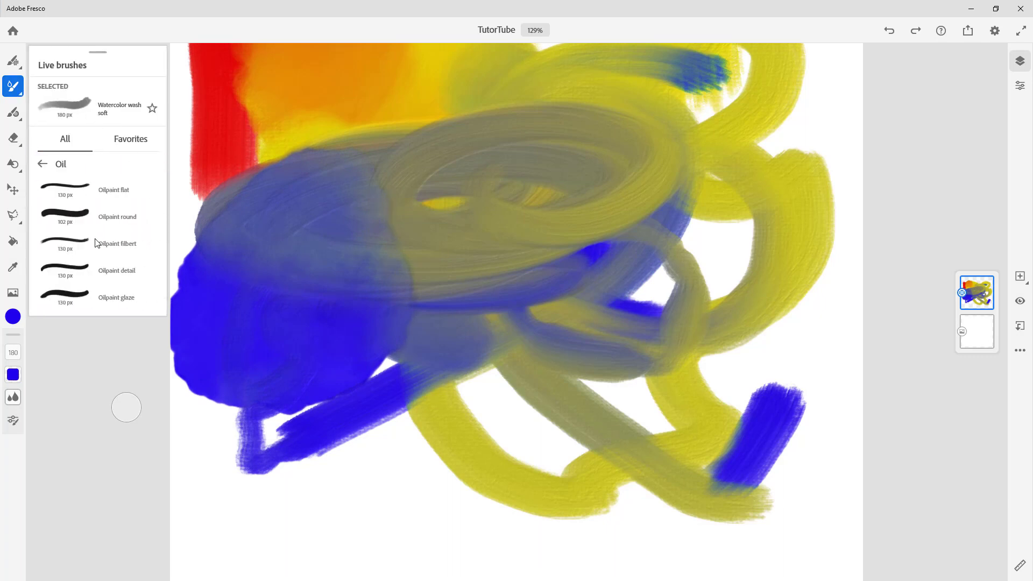
{"action": "left_click", "coordinate": [91, 221]}
{"action": "scroll", "coordinate": [131, 262], "scroll_direction": "down", "scroll_amount": 2}
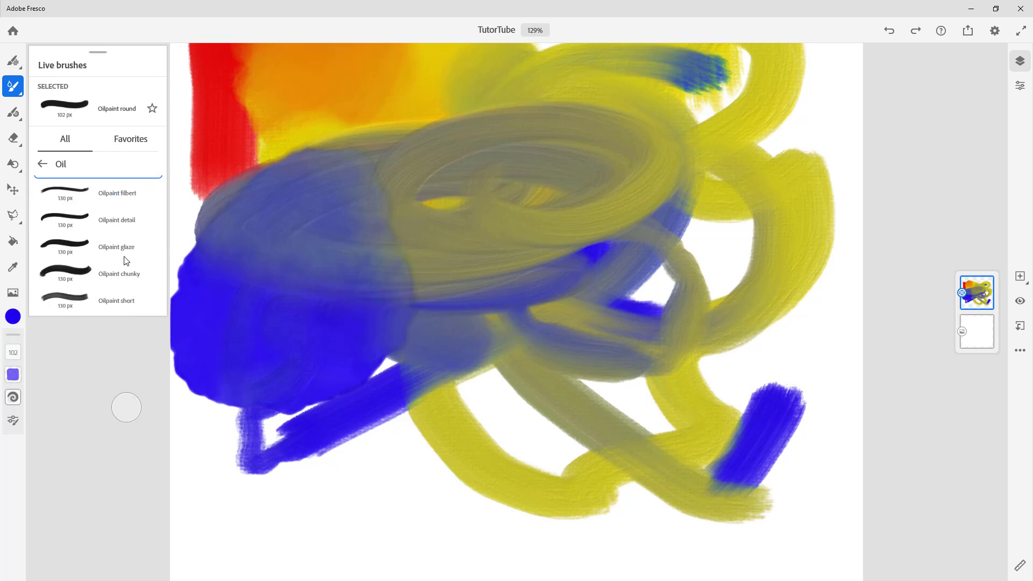
{"action": "left_click", "coordinate": [90, 309]}
{"action": "left_click", "coordinate": [13, 317]}
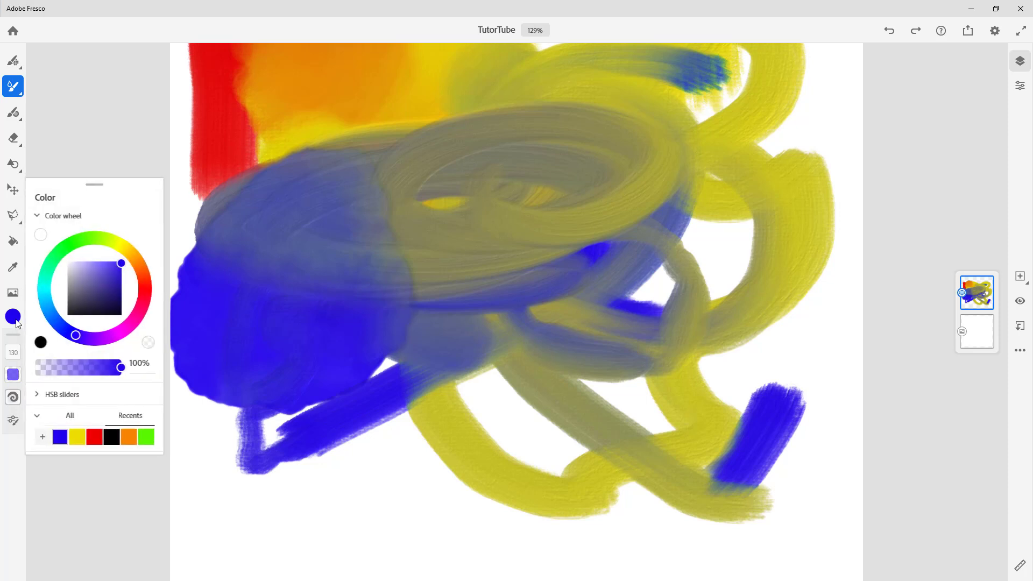
Switch to yellow and paint yellow-green and grey-green strokes over the lower left, plus a large loop across the centre.
{"action": "left_click", "coordinate": [121, 243]}
{"action": "mouse_move", "coordinate": [209, 385]}
{"action": "left_mouse_down"}
{"action": "mouse_move", "coordinate": [226, 445]}
{"action": "mouse_move", "coordinate": [265, 429]}
{"action": "mouse_move", "coordinate": [272, 470]}
{"action": "left_mouse_up"}
{"action": "mouse_move", "coordinate": [298, 378]}
{"action": "left_mouse_down"}
{"action": "mouse_move", "coordinate": [273, 397]}
{"action": "mouse_move", "coordinate": [263, 433]}
{"action": "mouse_move", "coordinate": [226, 391]}
{"action": "mouse_move", "coordinate": [259, 392]}
{"action": "mouse_move", "coordinate": [178, 434]}
{"action": "mouse_move", "coordinate": [210, 485]}
{"action": "mouse_move", "coordinate": [251, 483]}
{"action": "left_mouse_up"}
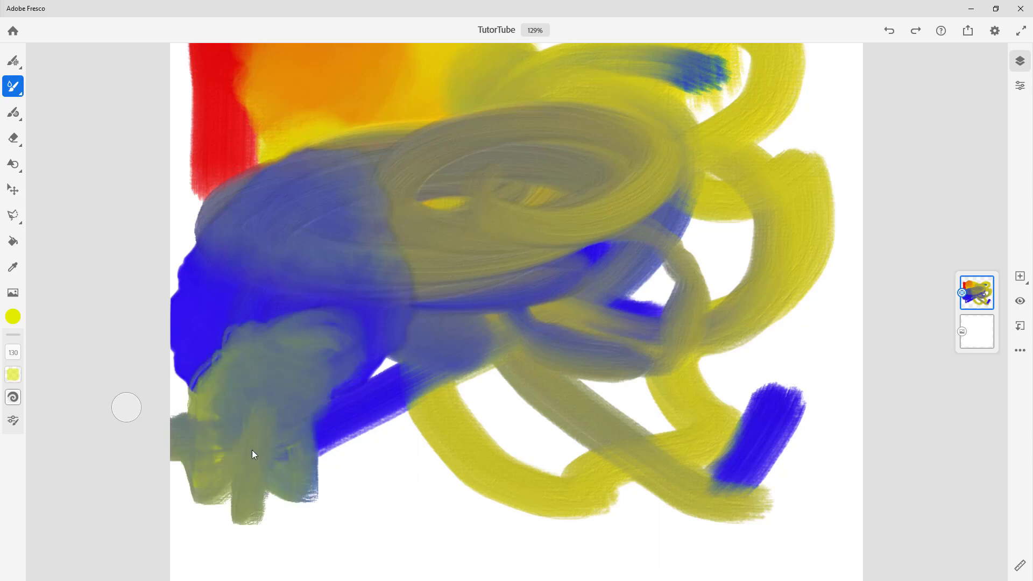
{"action": "left_click_drag", "start_coordinate": [379, 455], "coordinate": [296, 373]}
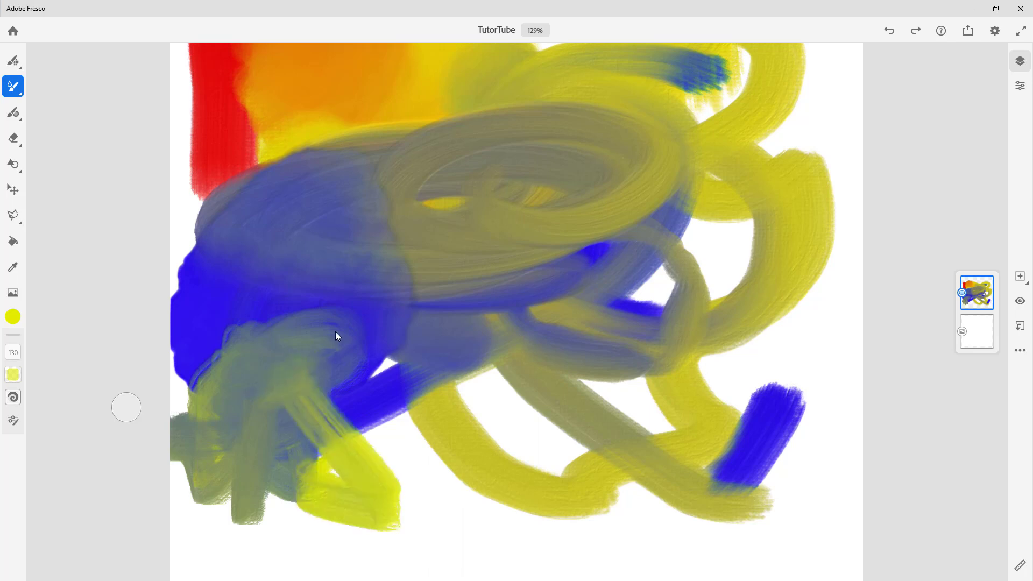
{"action": "mouse_move", "coordinate": [635, 361]}
{"action": "left_mouse_down"}
{"action": "mouse_move", "coordinate": [761, 486]}
{"action": "mouse_move", "coordinate": [818, 279]}
{"action": "mouse_move", "coordinate": [579, 153]}
{"action": "mouse_move", "coordinate": [395, 131]}
{"action": "mouse_move", "coordinate": [463, 210]}
{"action": "mouse_move", "coordinate": [324, 247]}
{"action": "mouse_move", "coordinate": [480, 258]}
{"action": "mouse_move", "coordinate": [409, 32]}
{"action": "mouse_move", "coordinate": [399, 122]}
{"action": "mouse_move", "coordinate": [687, 143]}
{"action": "mouse_move", "coordinate": [585, 244]}
{"action": "mouse_move", "coordinate": [491, 254]}
{"action": "left_mouse_up"}
{"action": "scroll", "coordinate": [534, 279], "scroll_direction": "down", "scroll_amount": 4}
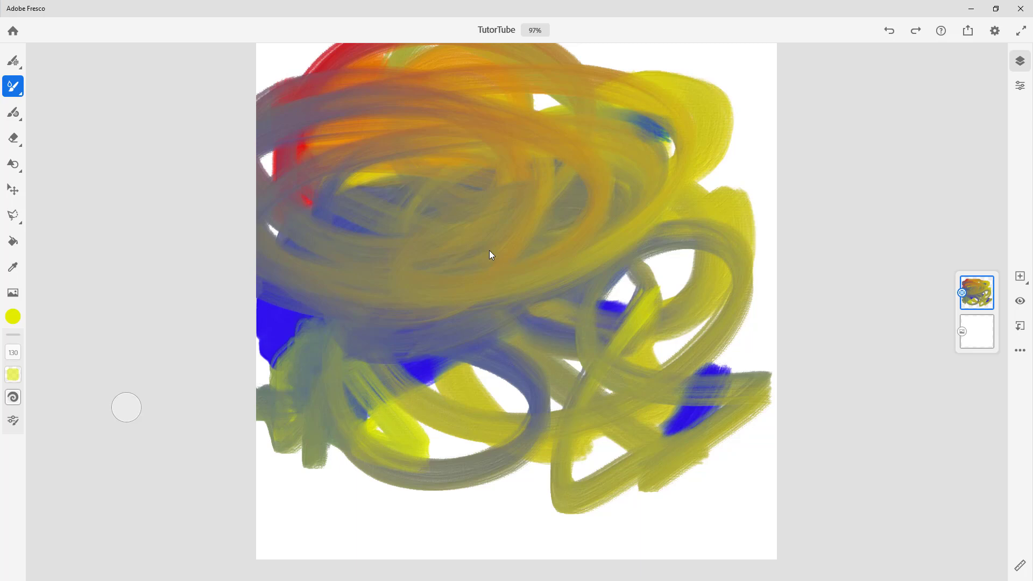